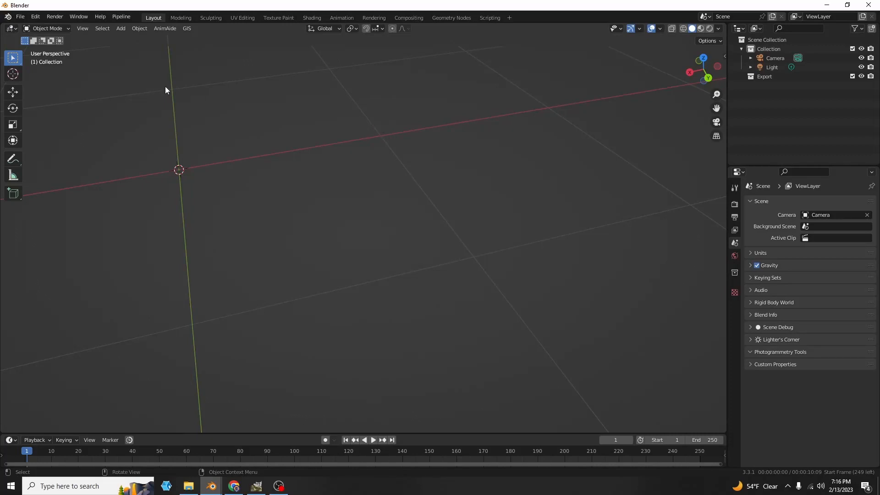
Step: Add a UV sphere mesh at the world origin
middle_click_drag(143, 40, 227, 95, "shift")
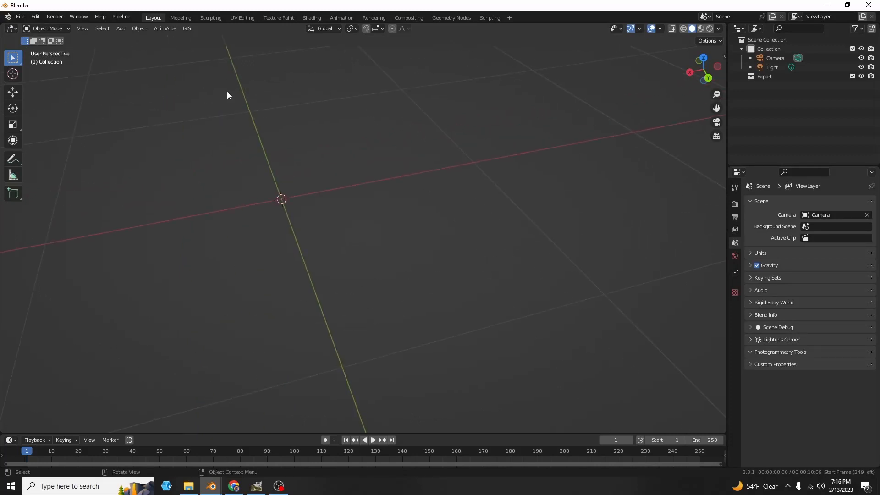
left_click(122, 30)
mouse_move(161, 39)
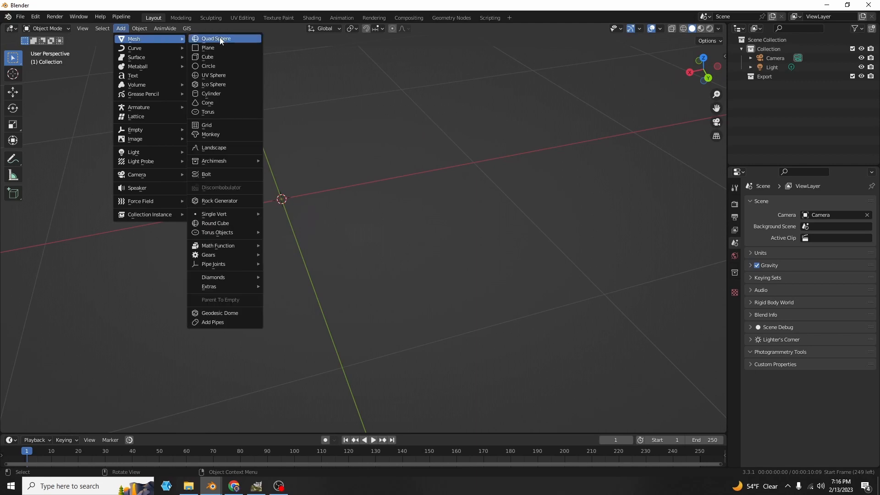
left_click(213, 76)
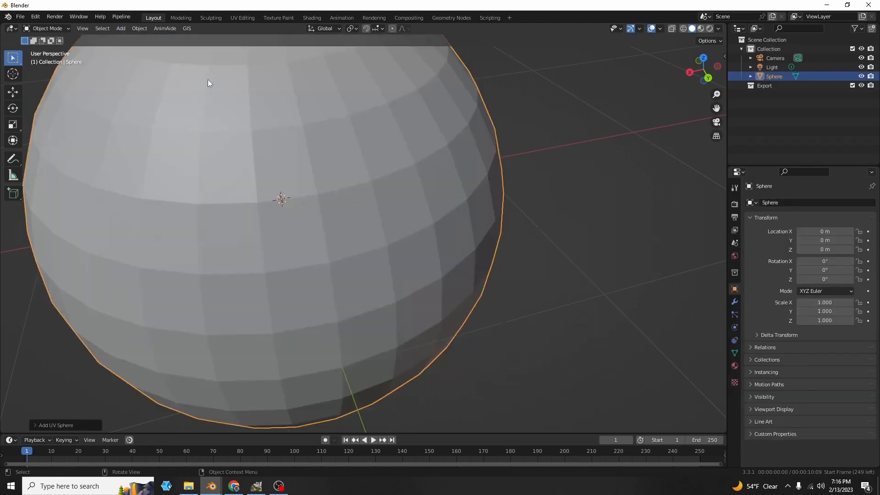
Step: Set the new UV sphere to 100 segments and 100 rings
left_click(77, 426)
left_click_drag(110, 323, 143, 331)
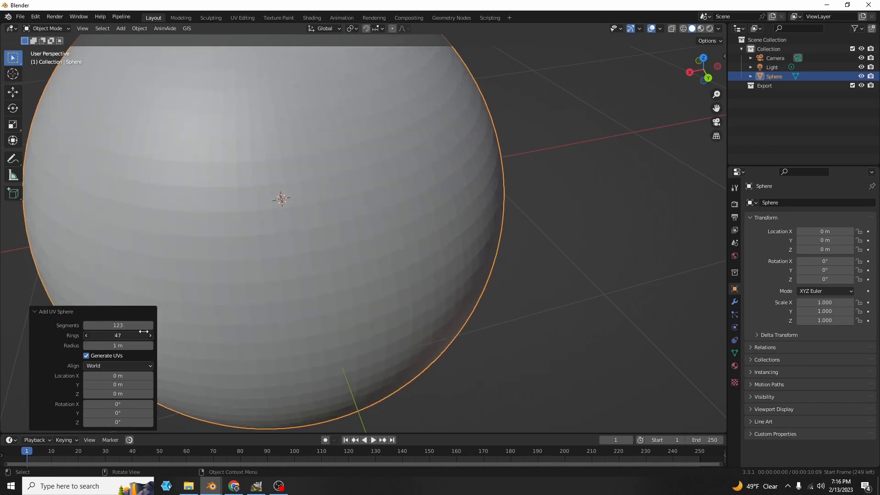
left_click(106, 325)
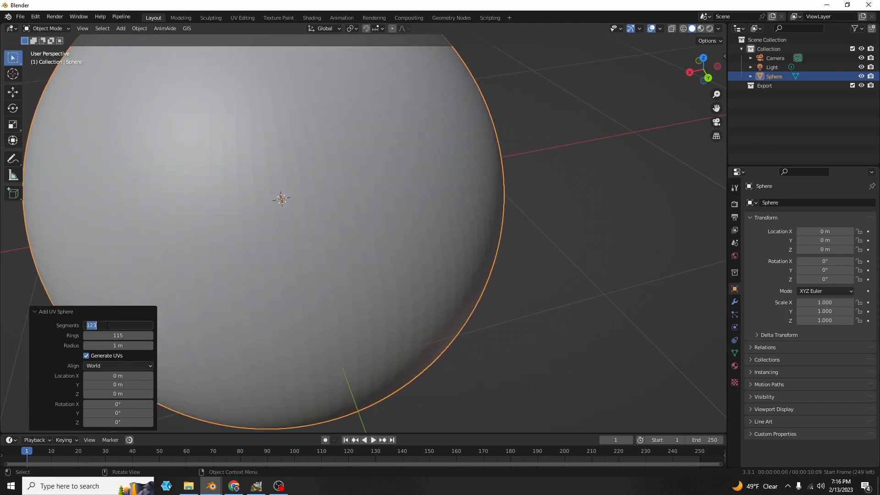
type("100")
key("Return")
left_click(105, 336)
type("1")
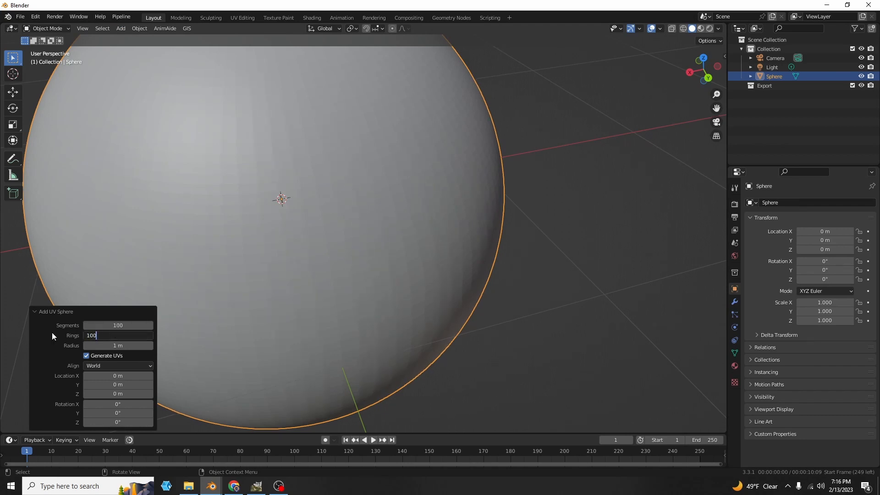
key("Return")
Step: Apply Shade Smooth to the sphere
scroll(313, 312, "down", 4)
middle_click_drag(356, 299, 371, 268)
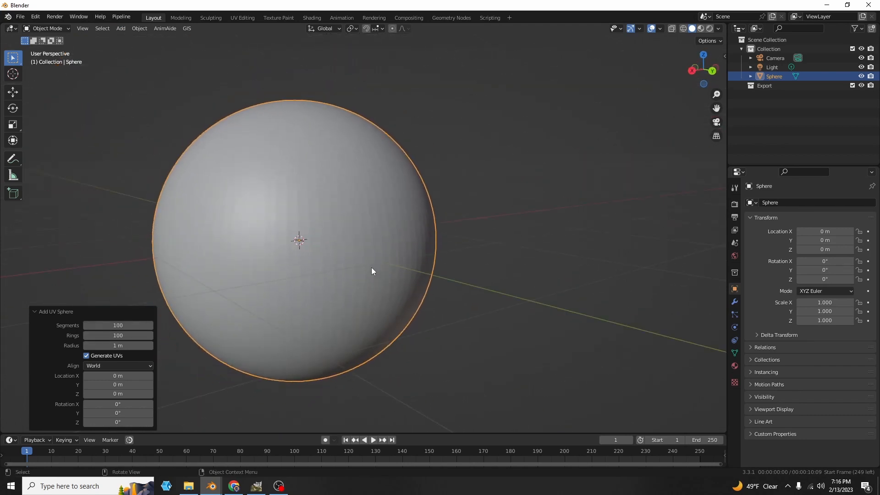
scroll(371, 267, "up", 3)
right_click(362, 254)
left_click(338, 261)
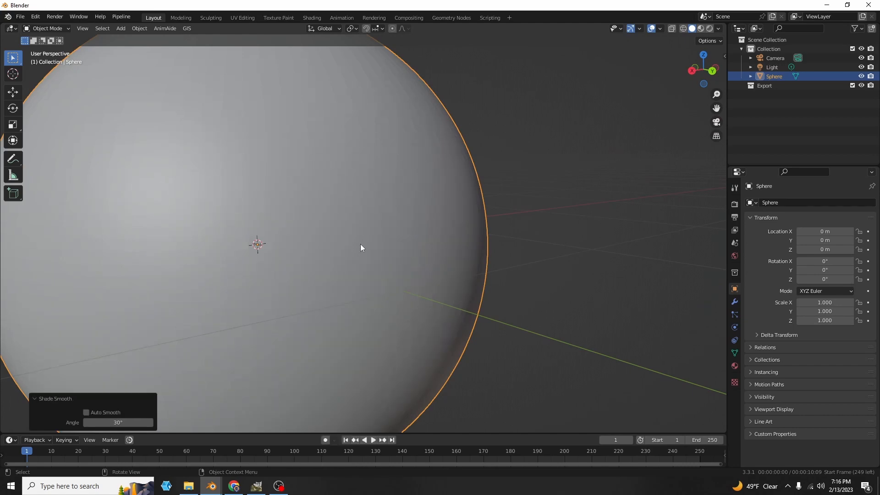
Step: In Edit Mode with X-ray on and a back orthographic view, select and delete the lower half of the sphere
key("Tab")
left_click(712, 72)
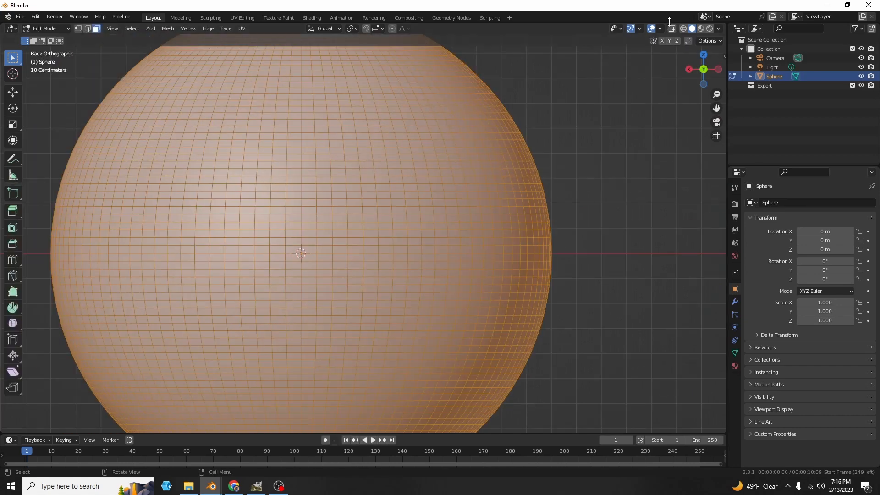
left_click(672, 28)
scroll(516, 295, "down", 4)
key("b")
left_click_drag(472, 356, 169, 243)
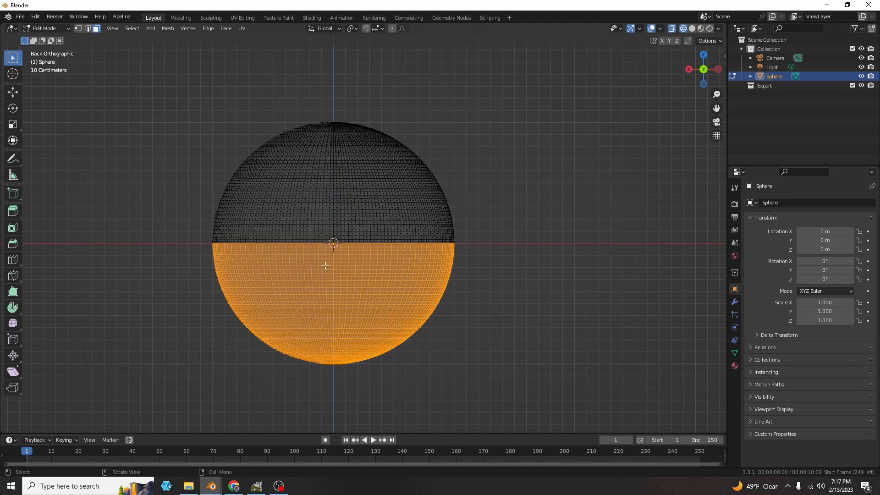
key("x")
left_click(380, 322)
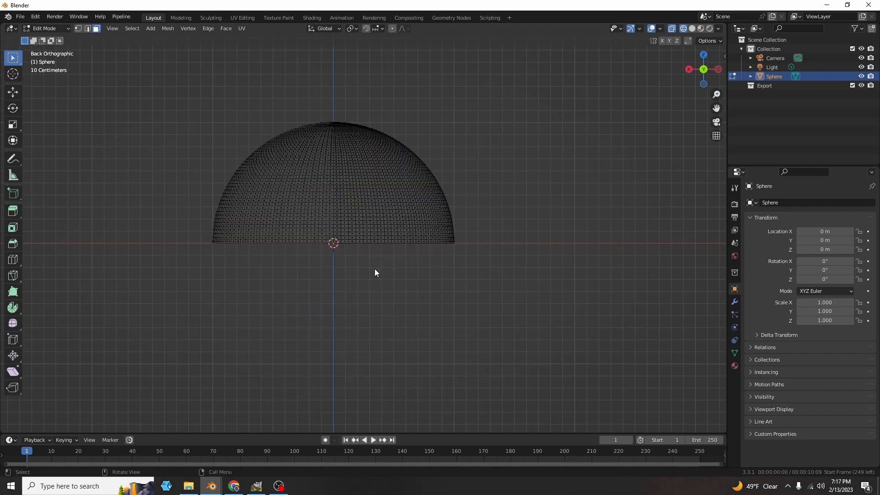
Step: Flatten the whole dome into a disc by scaling it to 0 along Z, and return to Object Mode
key("grave")
left_click(509, 150)
middle_click_drag(440, 124, 459, 164)
key("a")
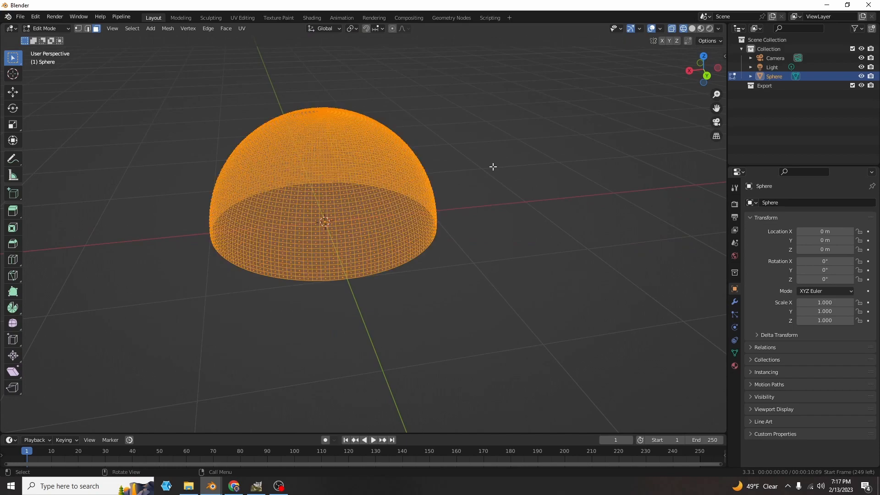
key("s")
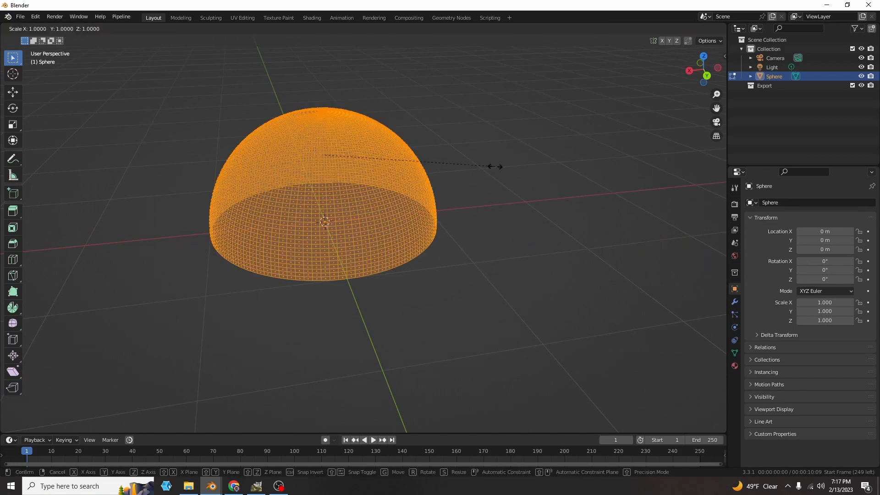
key("z")
key("0")
key("Return")
key("Tab")
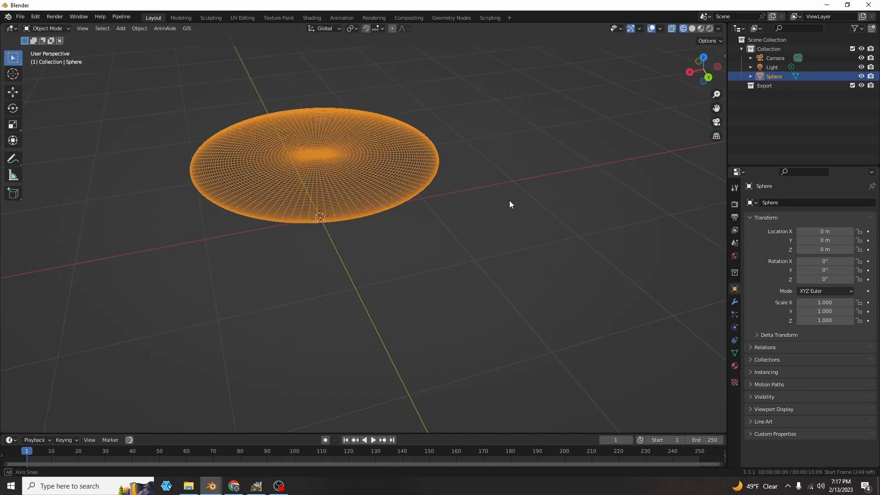
Step: Move the flat disc down about 0.6 m along Z, close to the world origin
middle_click_drag(509, 204, 504, 170)
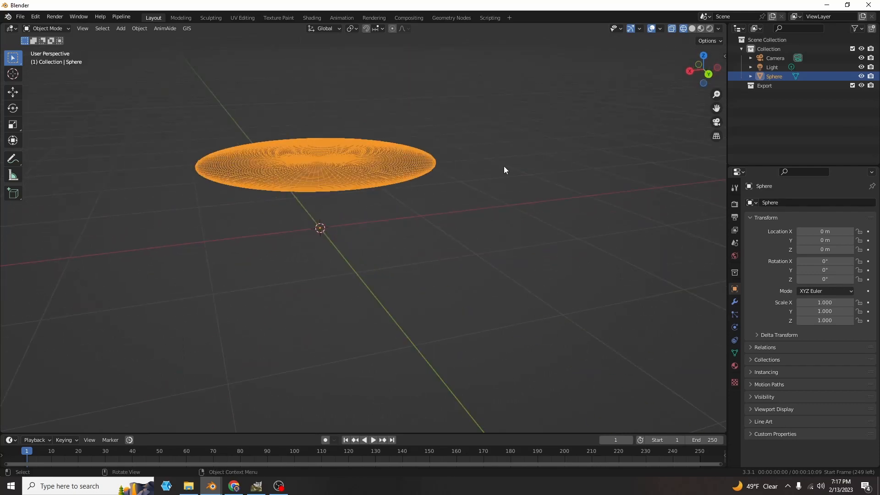
key("g")
key("z")
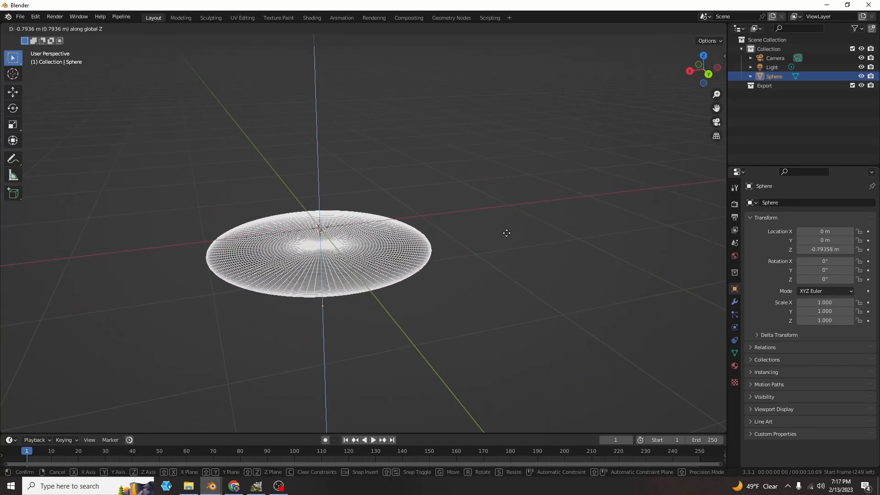
left_click(507, 216)
Step: Set the disc's origin to its geometry and snap the disc to the 3D cursor
right_click(503, 218)
mouse_move(485, 260)
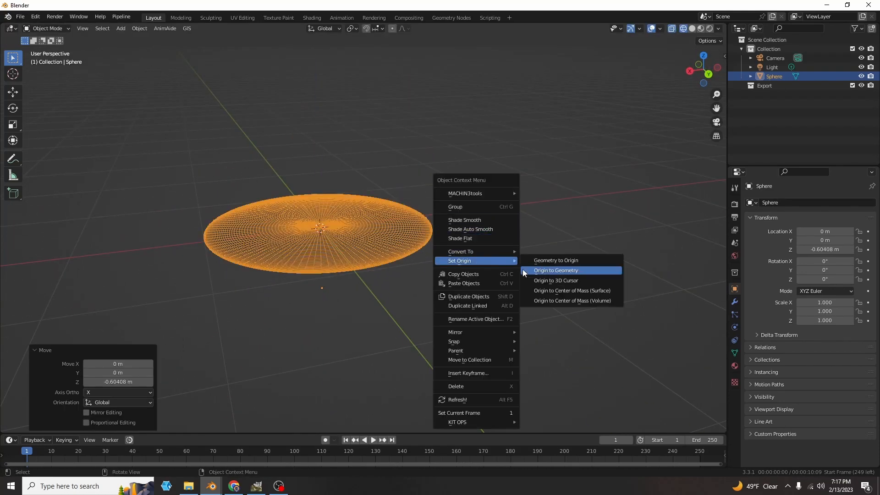
left_click(525, 271)
key("shift+a")
key("Escape")
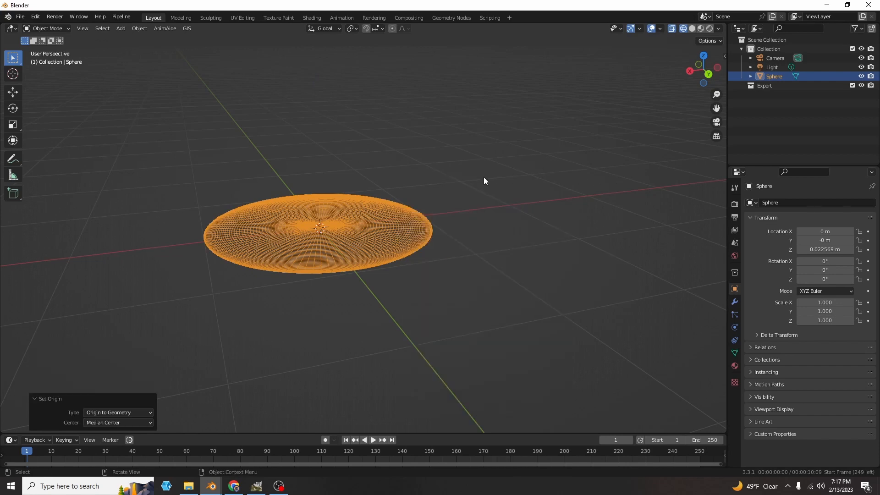
key("shift+s")
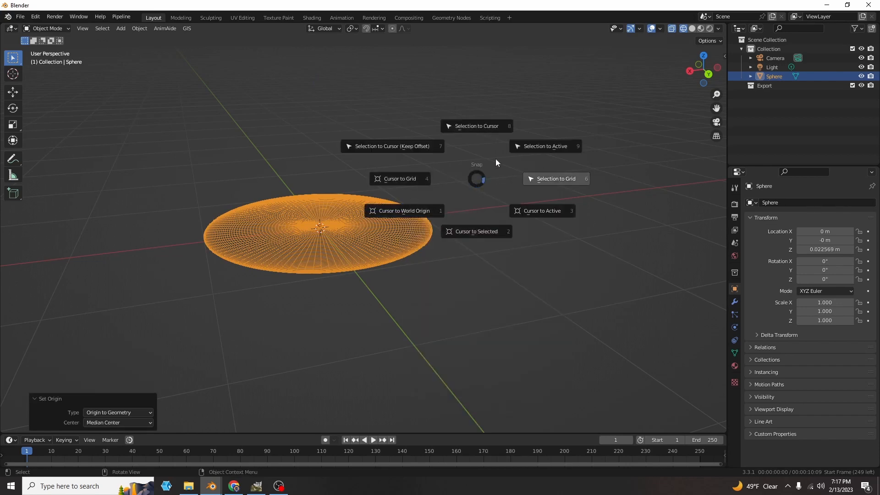
left_click(487, 128)
Step: Switch the viewport to solid shading and enter Sculpt Mode on the flat disc
left_click(58, 28)
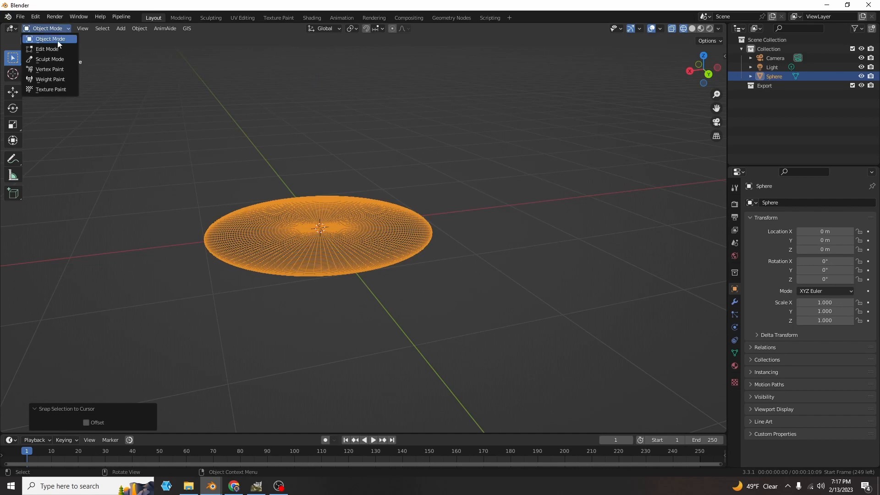
left_click(450, 174)
scroll(444, 164, "up", 5)
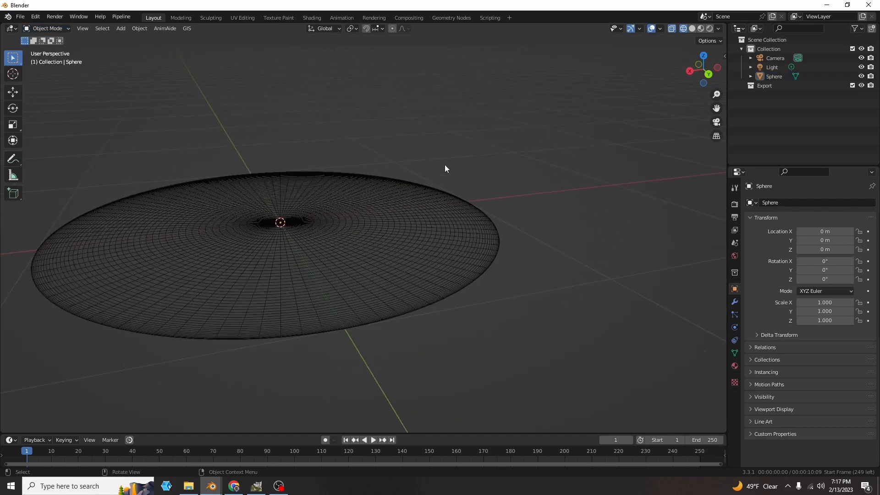
left_click(691, 28)
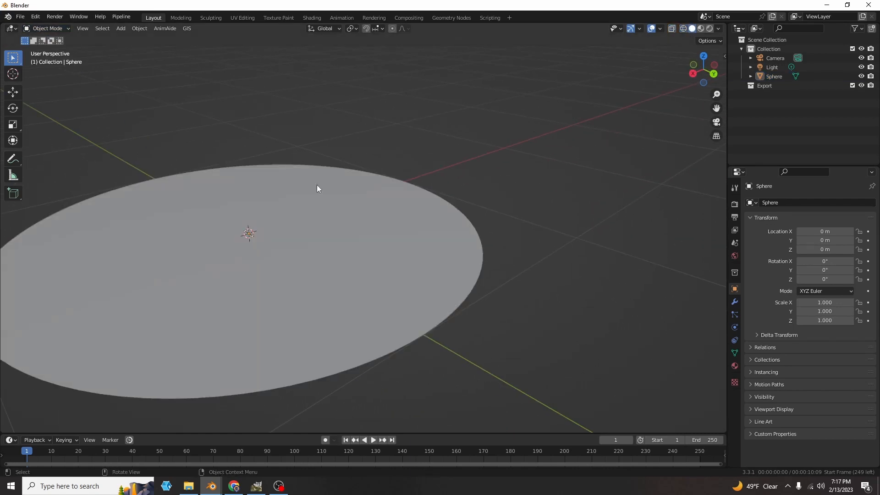
left_click(132, 197)
left_click(50, 29)
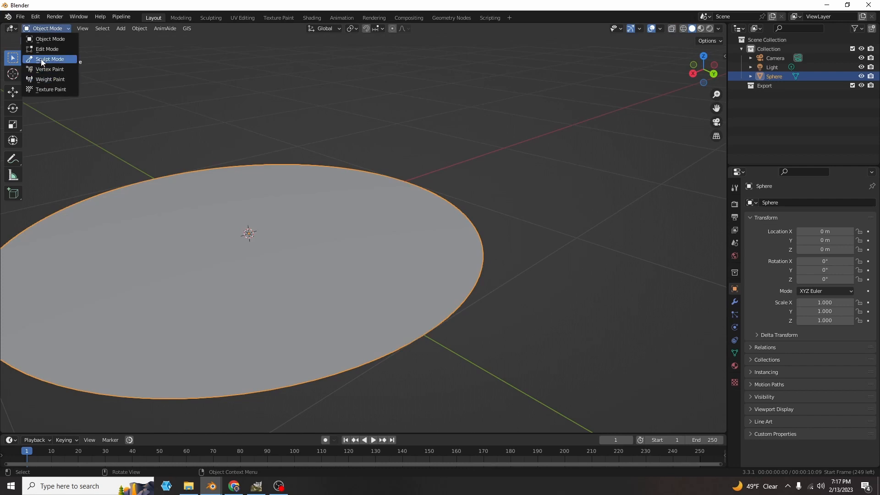
left_click(41, 59)
Step: Try Draw brush strokes across the flat disc and undo each of them
mouse_move(229, 210)
left_mouse_down()
mouse_move(243, 286)
mouse_move(362, 287)
mouse_move(306, 334)
mouse_move(261, 267)
mouse_move(293, 288)
left_mouse_up()
key("ctrl+z")
scroll(322, 259, "down", 4)
middle_click_drag(322, 259, 317, 296)
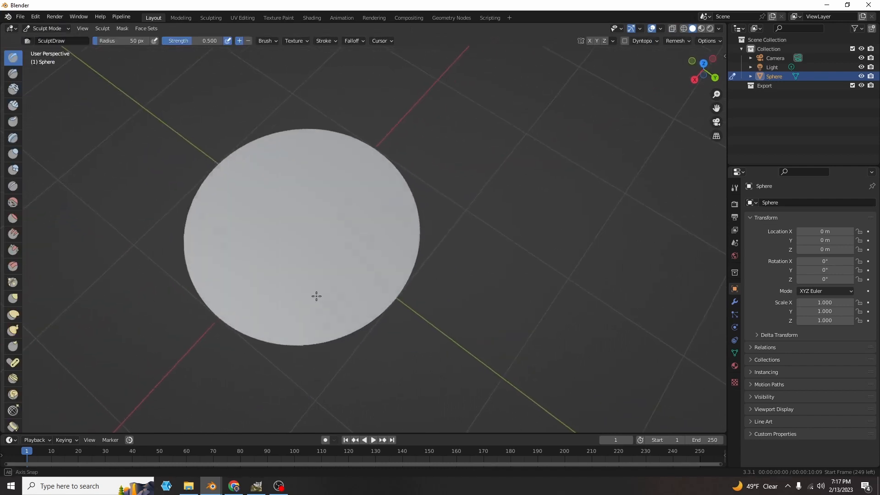
scroll(316, 296, "down", 4)
mouse_move(334, 235)
left_mouse_down()
mouse_move(334, 257)
mouse_move(338, 240)
mouse_move(322, 239)
mouse_move(356, 228)
mouse_move(300, 220)
mouse_move(334, 206)
mouse_move(342, 218)
mouse_move(316, 210)
mouse_move(334, 237)
mouse_move(329, 253)
mouse_move(328, 224)
mouse_move(334, 234)
mouse_move(347, 227)
left_mouse_up()
key("ctrl+z")
Step: Sculpt a broad mound with a ring-shaped ridge on the disc using the Draw brush at 50 px radius and 0.500 strength
scroll(328, 223, "down", 1)
scroll(328, 223, "down", 3)
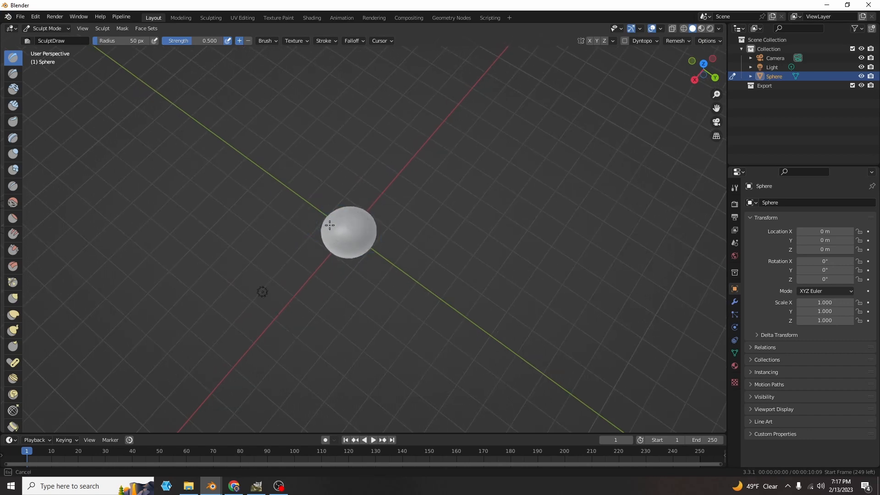
scroll(353, 225, "up", 5)
middle_click_drag(361, 222, 358, 204)
mouse_move(357, 204)
left_mouse_down()
mouse_move(318, 223)
mouse_move(371, 233)
left_mouse_up()
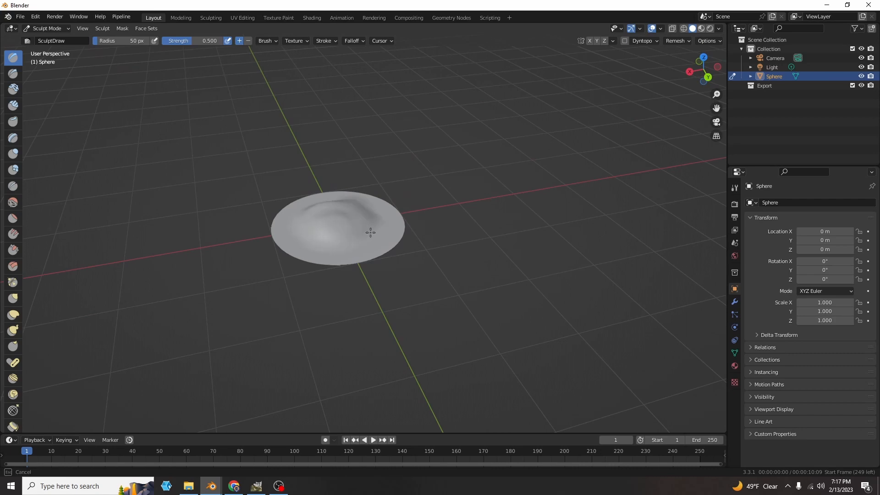
middle_click_drag(322, 200, 338, 232)
mouse_move(337, 232)
left_mouse_down()
mouse_move(346, 188)
mouse_move(297, 226)
mouse_move(375, 212)
mouse_move(314, 187)
left_mouse_up()
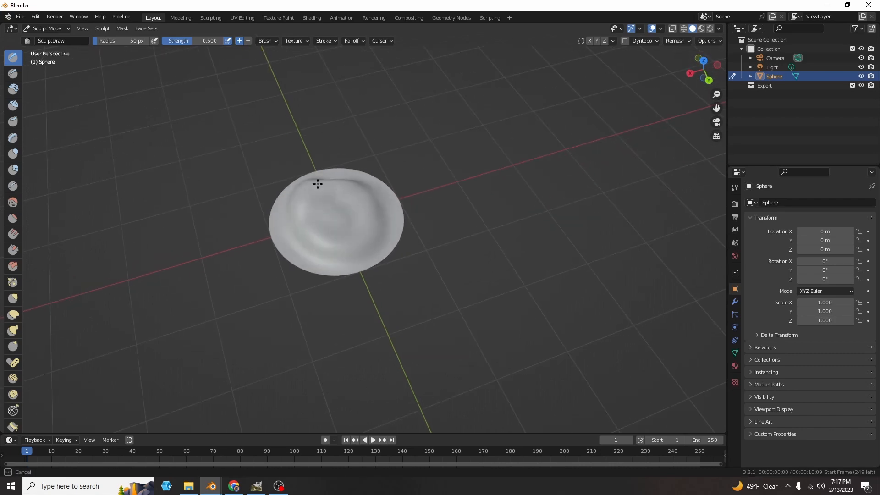
Step: Build up smaller bumps and a central peak on top of the mound with the Draw brush
scroll(334, 187, "up", 3)
middle_click_drag(334, 186, 301, 220)
mouse_move(300, 220)
left_mouse_down()
mouse_move(269, 229)
mouse_move(274, 244)
mouse_move(301, 235)
mouse_move(313, 243)
mouse_move(335, 213)
mouse_move(296, 230)
mouse_move(268, 201)
mouse_move(245, 213)
left_mouse_up()
key("ctrl+z")
scroll(328, 230, "down", 3)
scroll(316, 215, "up", 3)
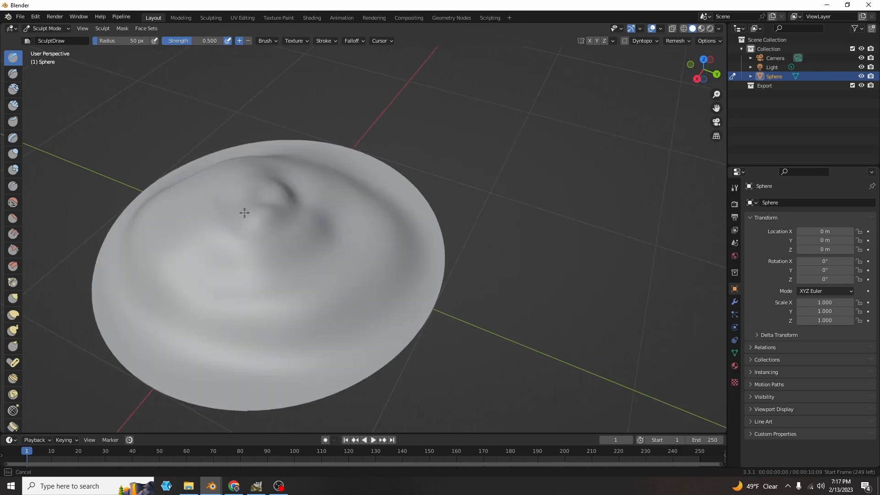
middle_click_drag(245, 212, 321, 206)
scroll(320, 206, "down", 3)
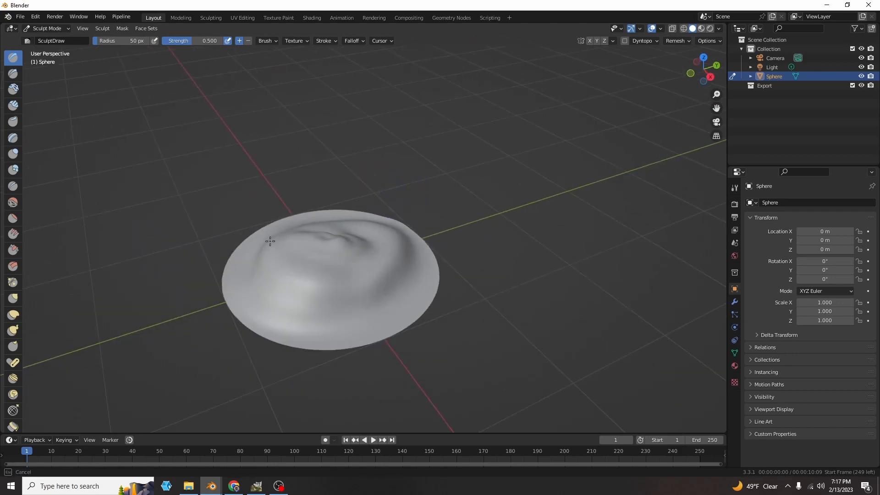
left_click_drag(333, 234, 316, 228)
middle_click_drag(301, 226, 353, 226)
middle_click_drag(404, 288, 481, 294)
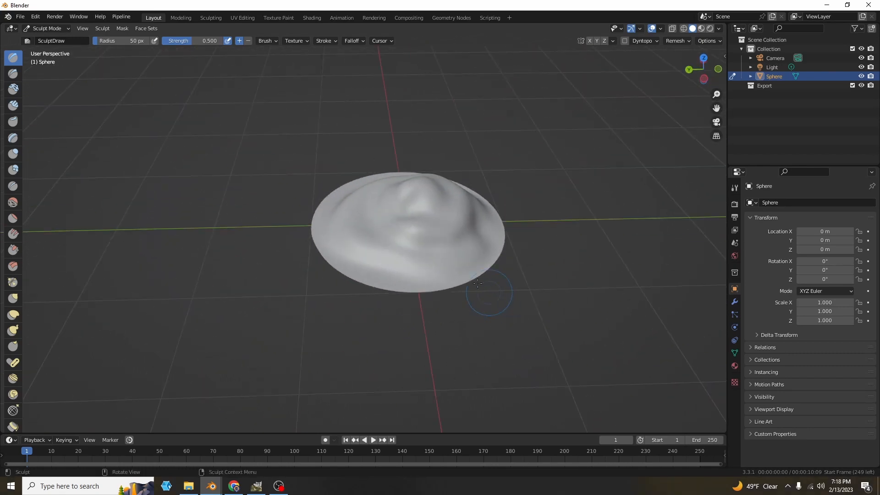
Step: Pull the mound's peak into a sharper tip with the Elastic Deform brush
scroll(441, 232, "up", 2)
scroll(406, 268, "up", 5)
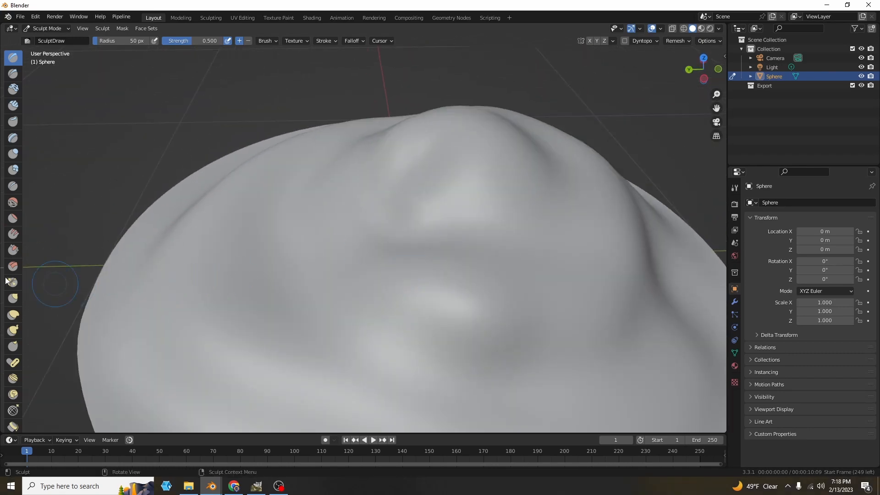
left_click(10, 314)
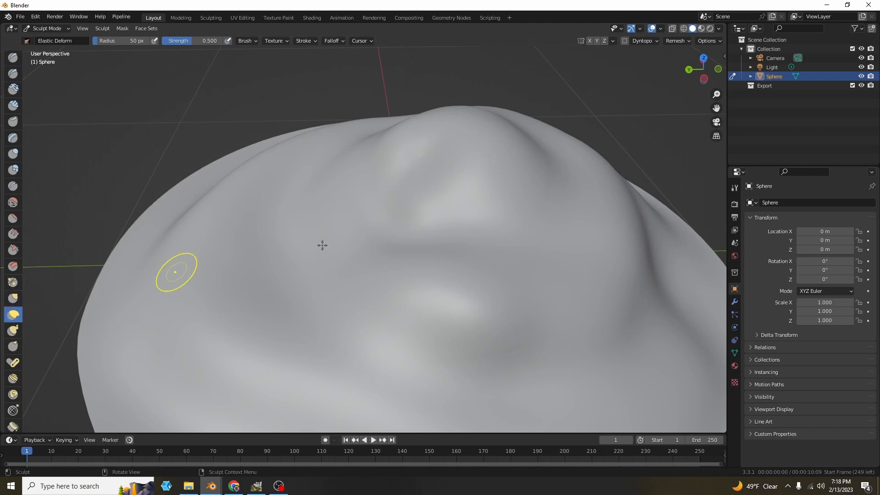
left_click_drag(473, 138, 429, 60)
scroll(463, 130, "down", 2)
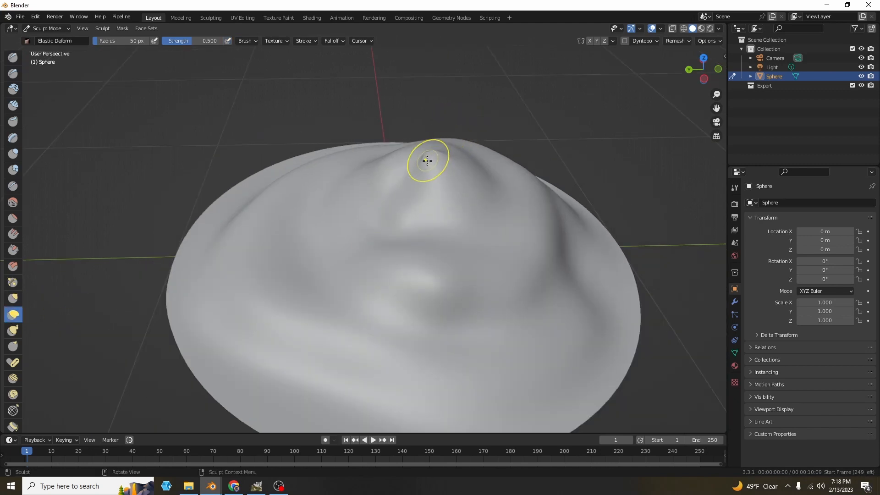
Step: Try pulling the peak sideways into a hooked tip with the Elastic Deform brush, and undo the stroke
mouse_move(426, 161)
left_mouse_down()
mouse_move(410, 113)
mouse_move(363, 111)
mouse_move(364, 129)
mouse_move(348, 142)
left_mouse_up()
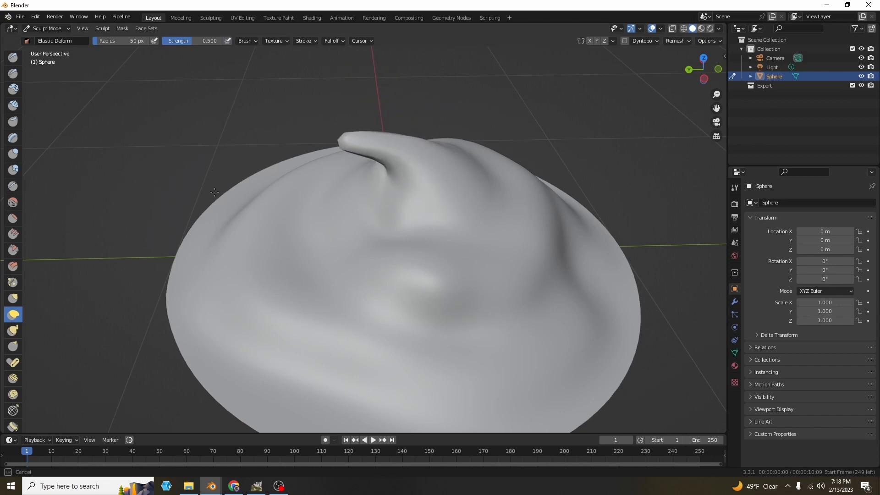
scroll(311, 194, "down", 4)
key("ctrl+z")
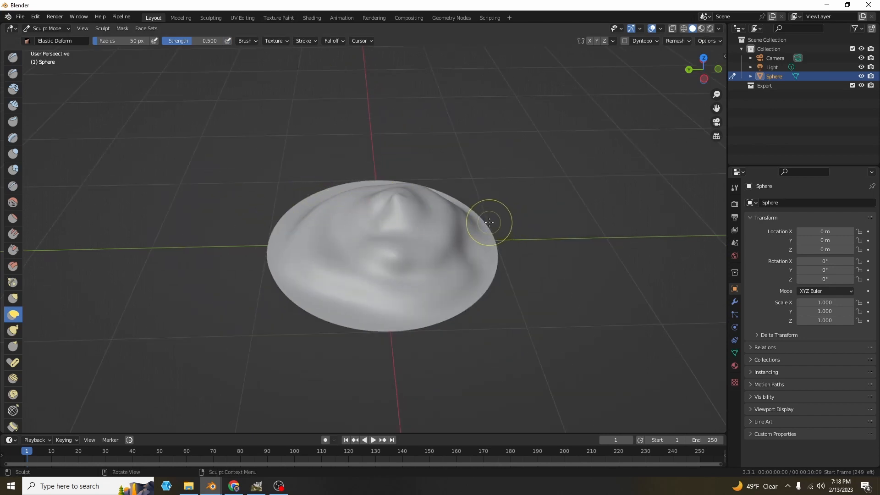
Step: Switch the mound from Sculpt Mode to Object Mode and raise it about 0.9 m along the Z axis
mouse_move(490, 220)
middle_mouse_down()
mouse_move(530, 190)
mouse_move(434, 255)
mouse_move(483, 210)
middle_mouse_up()
scroll(483, 212, "up", 5)
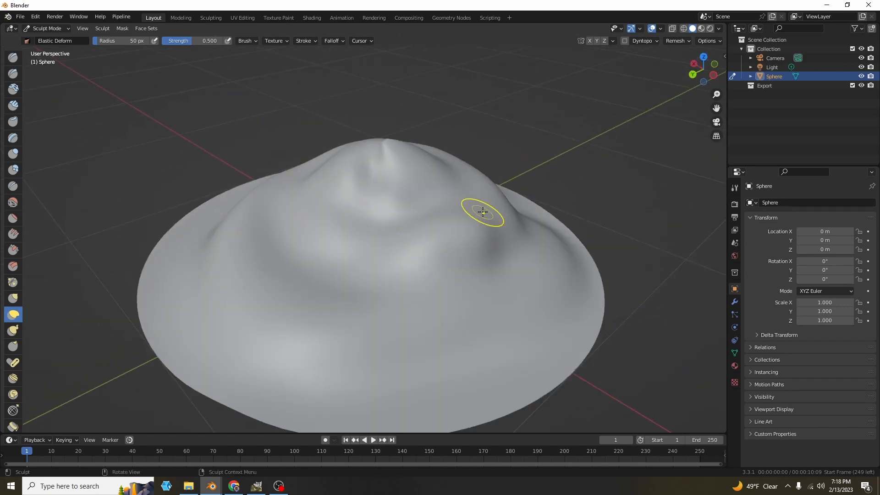
scroll(271, 164, "down", 3)
left_click(46, 29)
left_click(69, 40)
scroll(220, 174, "down", 1)
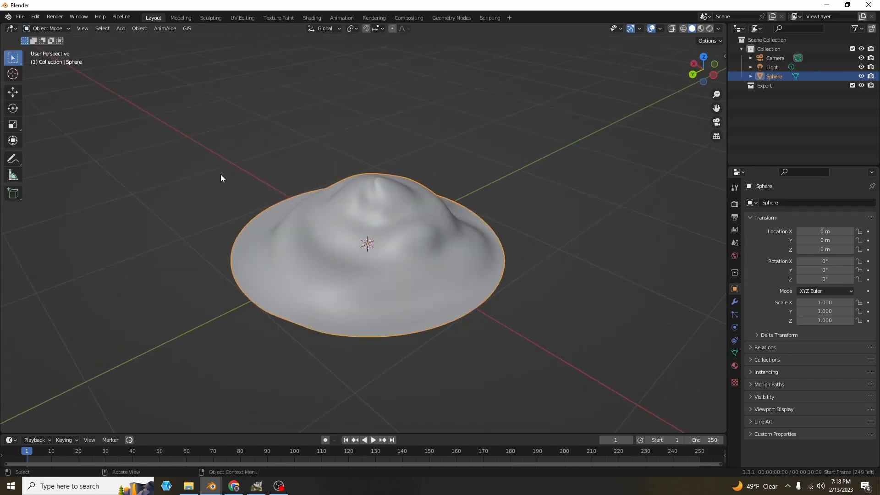
scroll(353, 208, "down", 3)
key("g")
key("z")
left_click(376, 141)
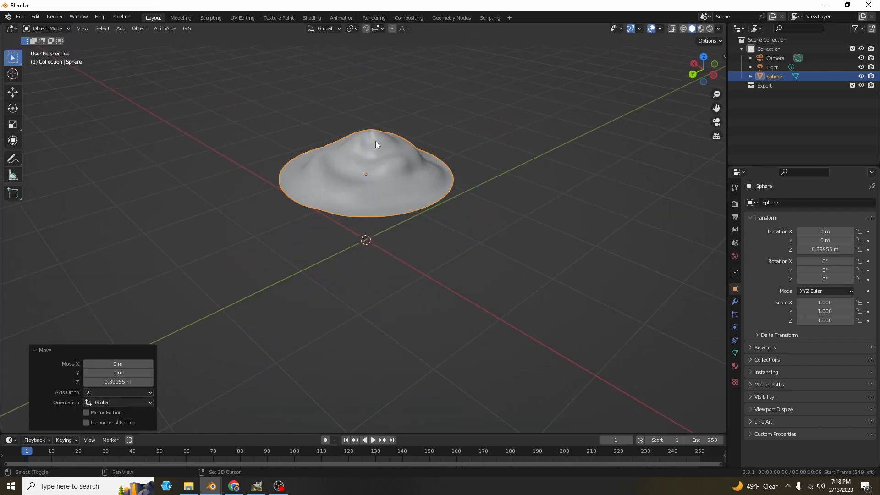
key("shift+a")
mouse_move(376, 141)
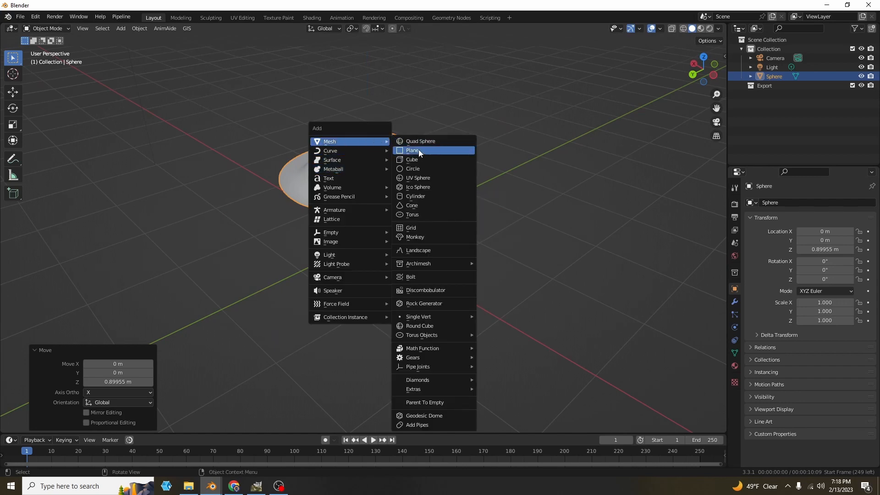
left_click(419, 186)
scroll(323, 234, "down", 2)
scroll(227, 283, "up", 3)
left_click_drag(106, 332, 133, 333)
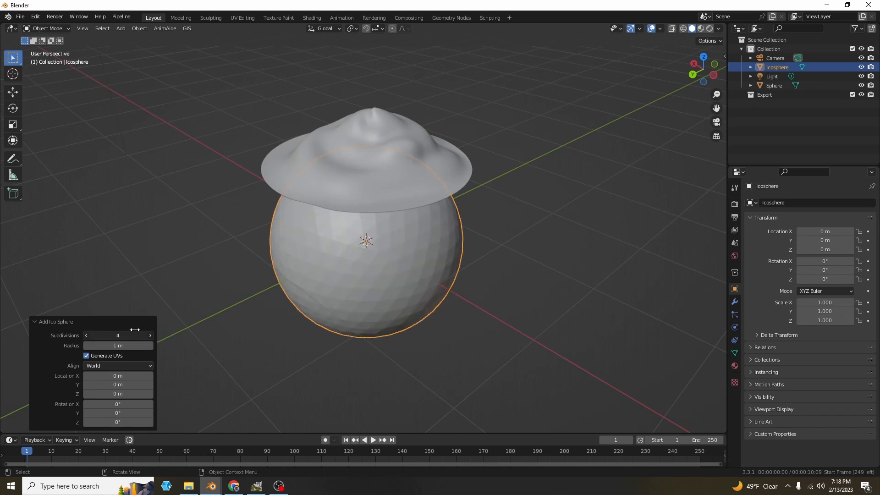
left_click(713, 76)
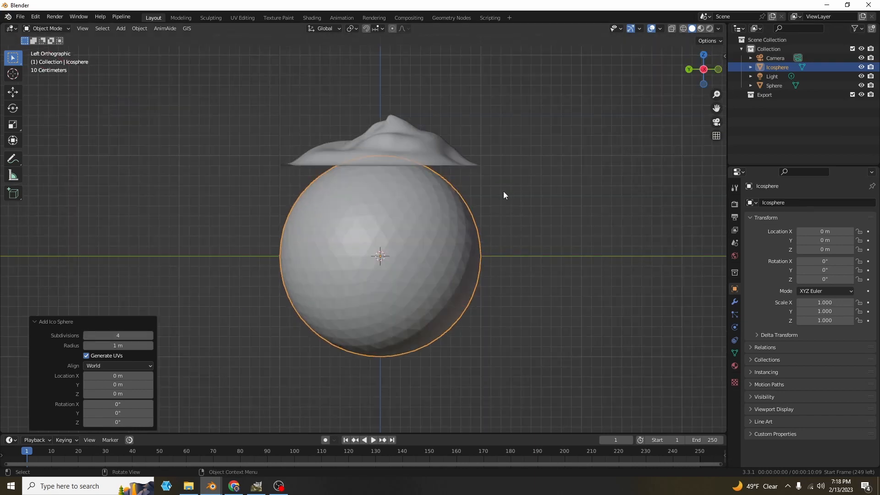
key("Delete")
Step: Add a UV sphere at the origin below the mound with 40 segments and a reduced number of rings
key("shift+a")
mouse_move(474, 186)
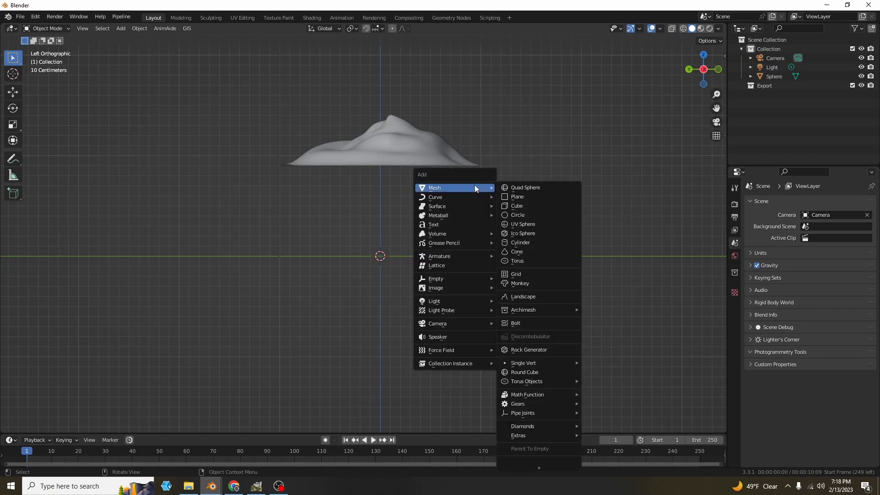
left_click(521, 227)
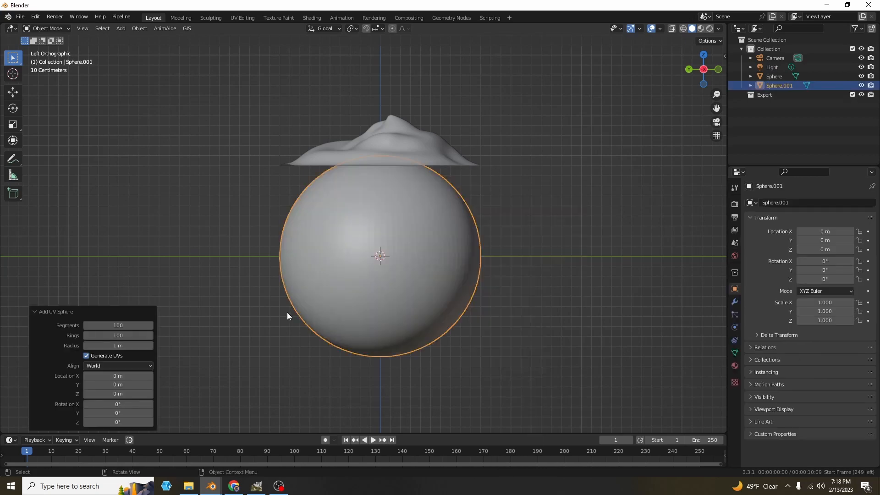
left_click(123, 325)
type("20")
key("Return")
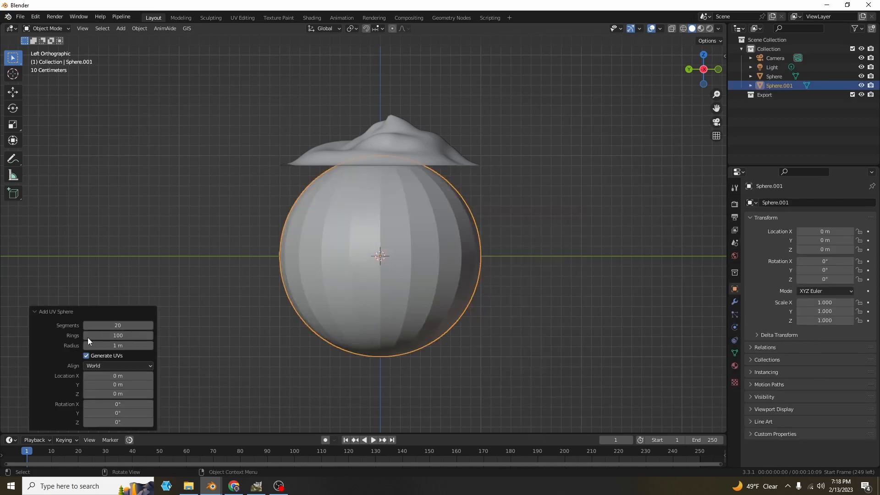
left_click(120, 325)
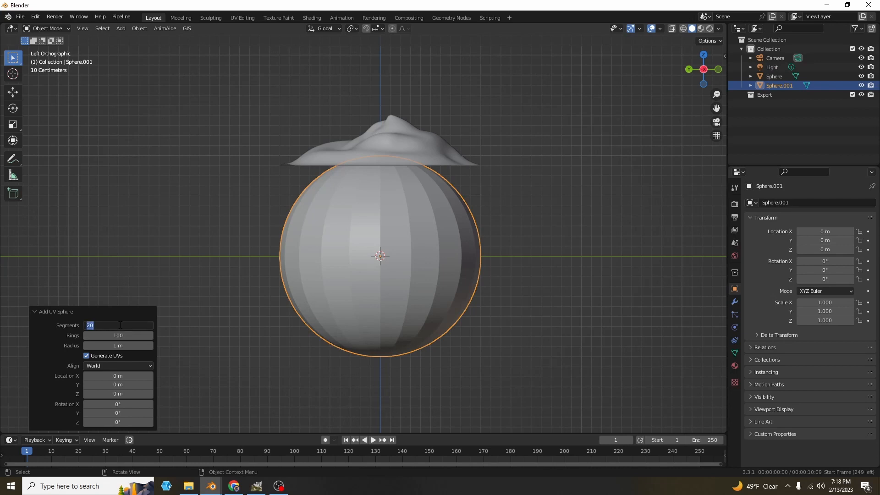
type("40")
key("Return")
left_click(102, 335)
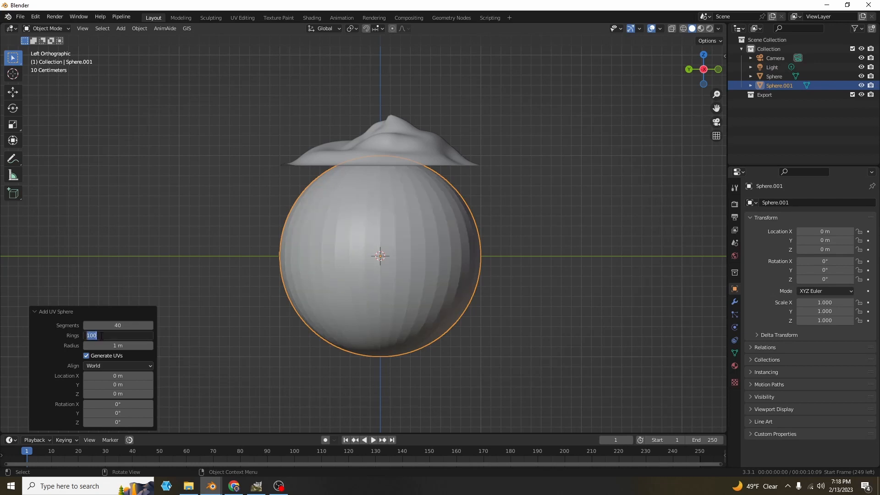
Step: Delete all faces in the upper half of the new sphere to leave an open bowl, and return to Object Mode
key("Tab")
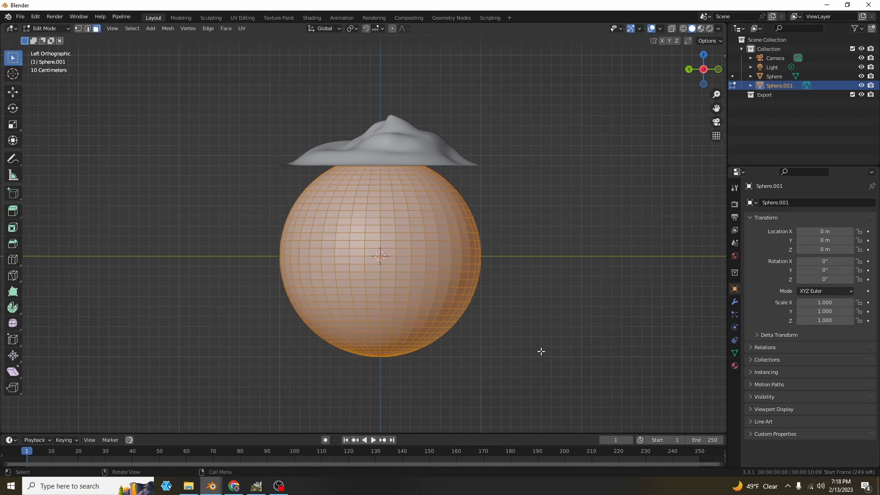
left_click_drag(491, 254, 287, 112)
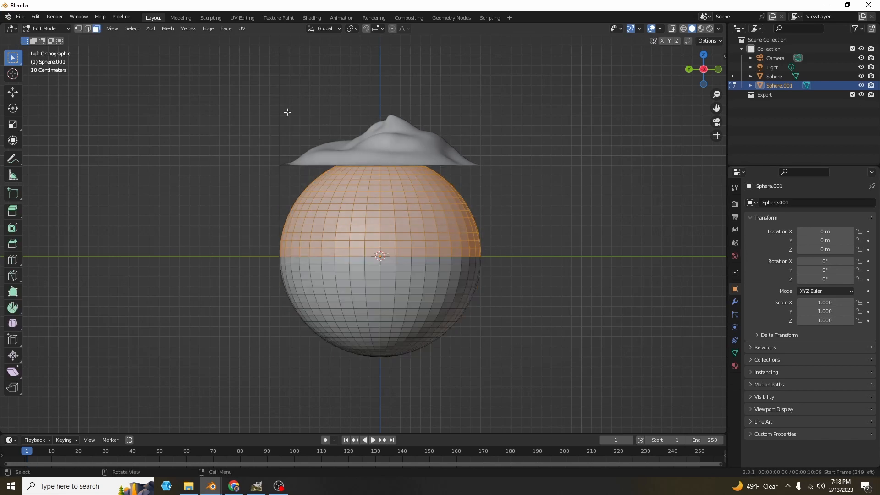
key("shift+z")
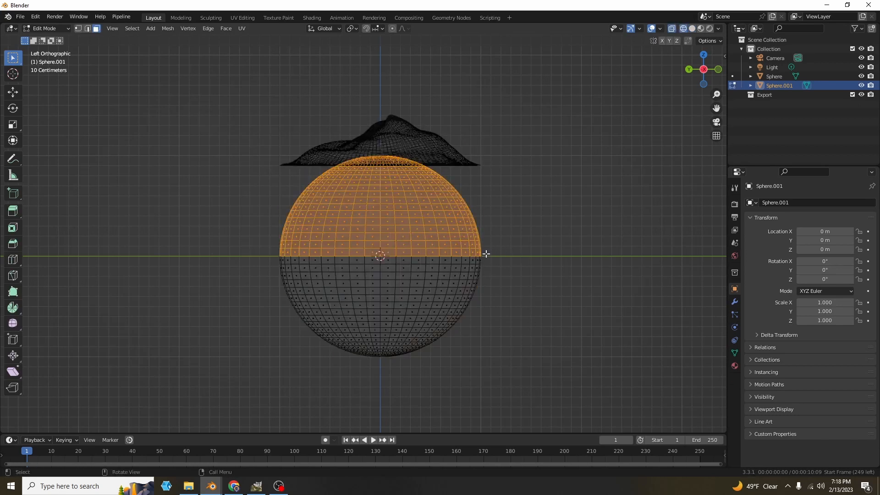
left_click_drag(486, 252, 202, 97)
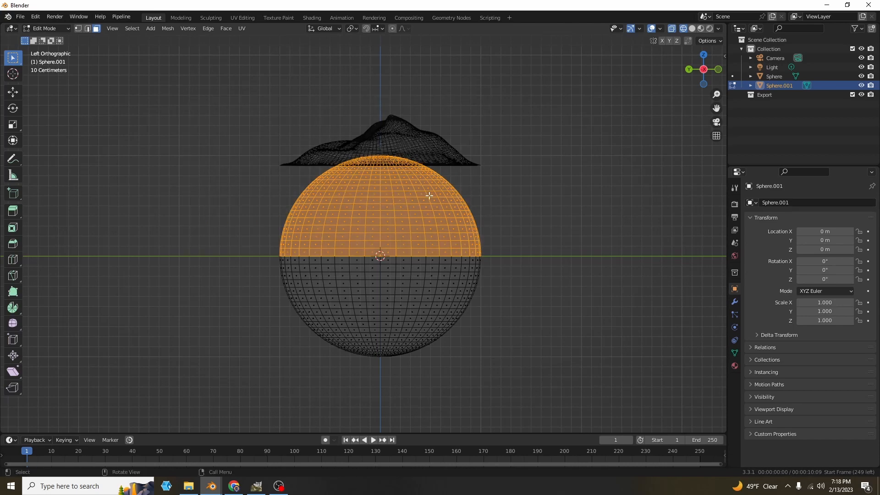
key("x")
left_click(467, 219)
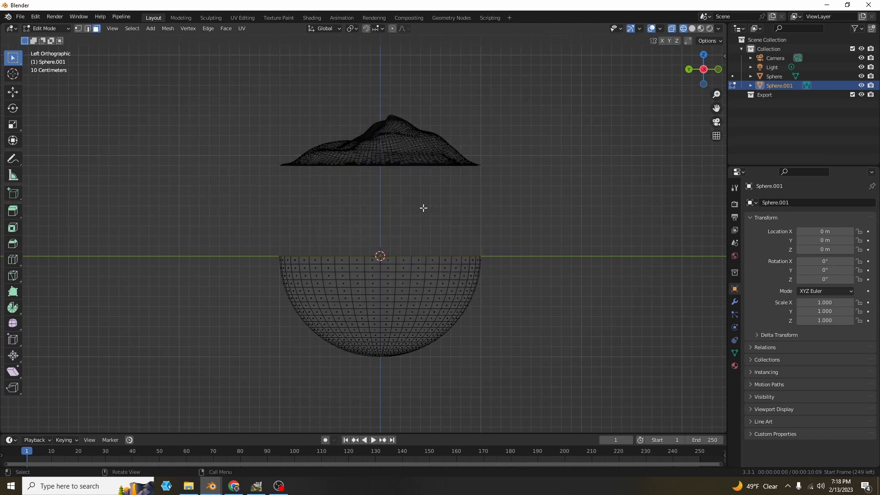
middle_click_drag(422, 208, 479, 227)
key("Tab")
Step: Add a Solidify modifier to the half sphere with a thickness of 0.08 m
left_click(734, 302)
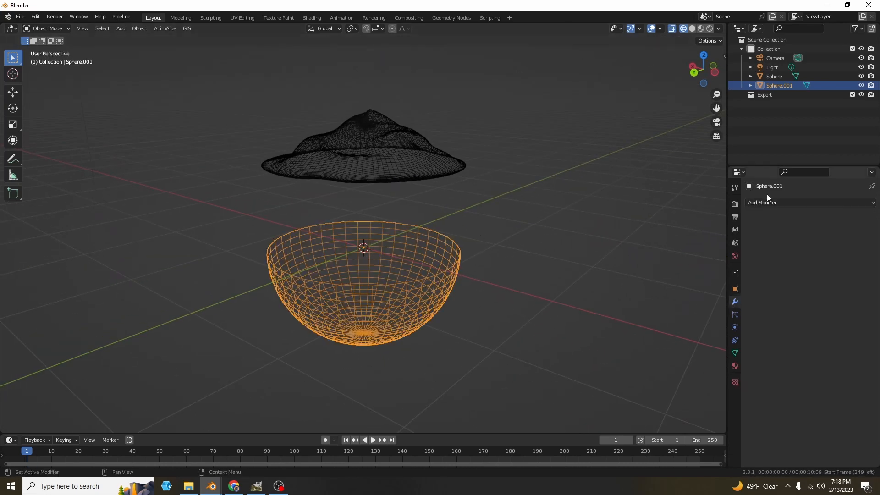
left_click(769, 202)
left_click(684, 361)
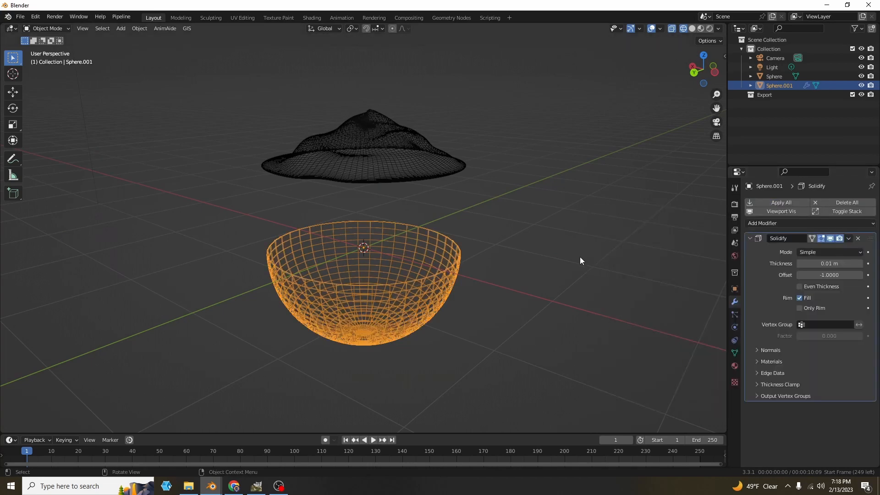
left_click_drag(819, 263, 843, 263)
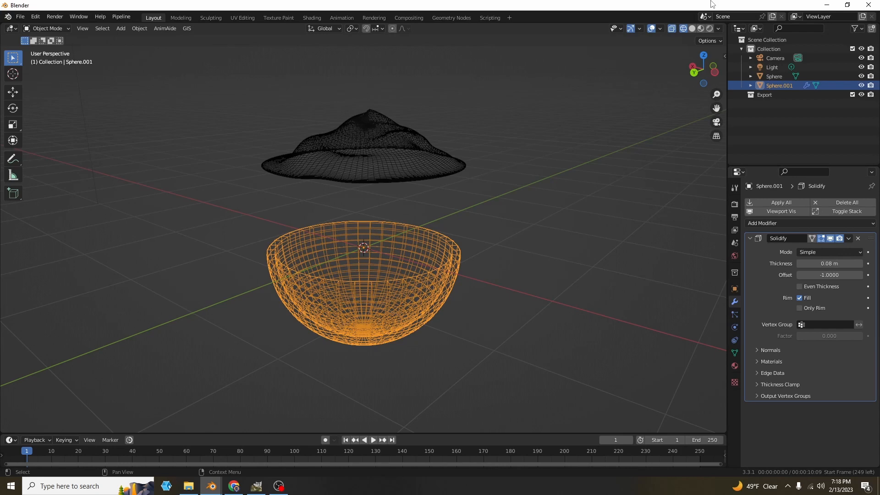
Step: Return the viewport to solid shading and shade the bowl smooth with Auto Smooth at 30°
left_click(692, 29)
right_click(476, 211)
left_click(466, 173)
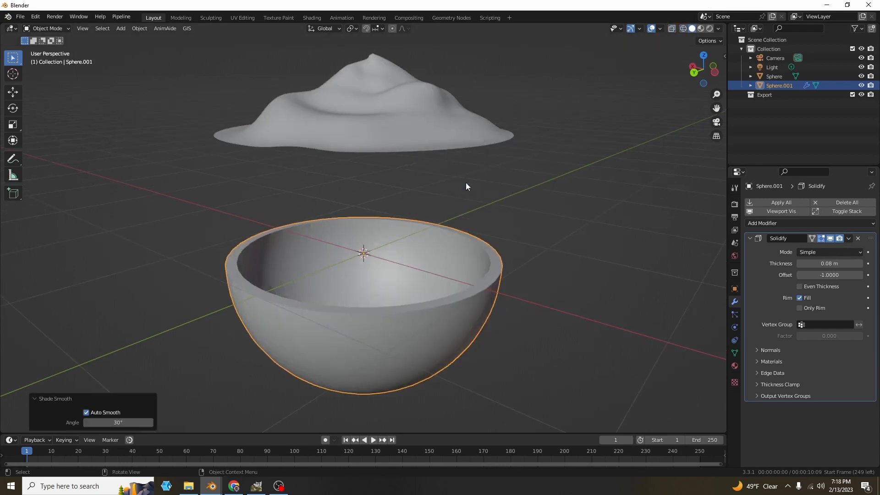
Step: Raise the bowl along the Z axis until its rim sits just beneath the mound
key("g")
key("z")
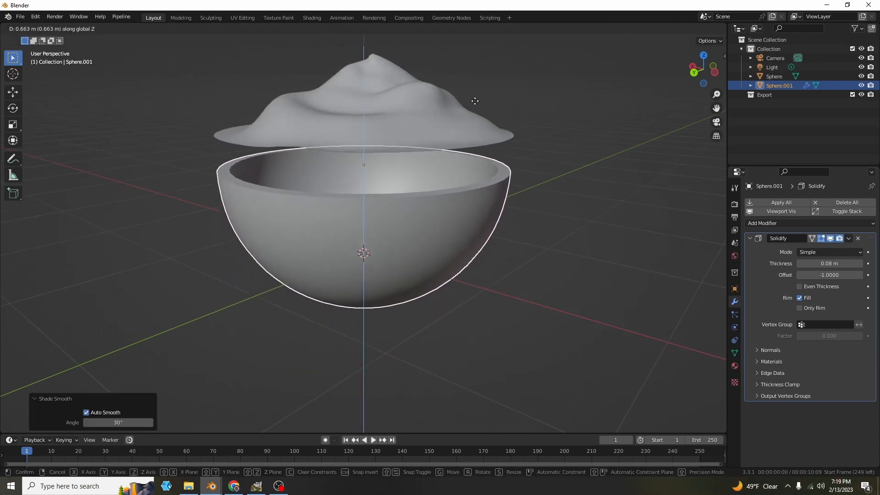
left_click(475, 101)
Step: Scale the mound uniformly by about 0.879 and lower it along the Z axis into the bowl
left_click(425, 133)
key("s")
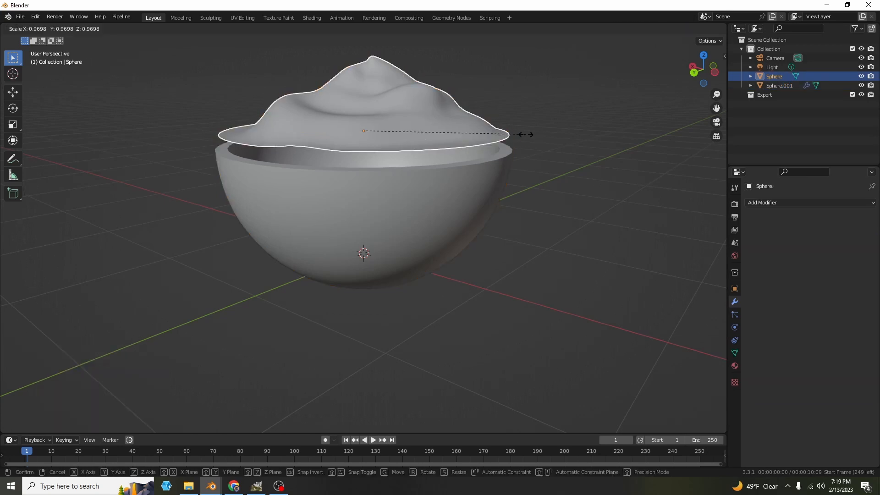
left_click(510, 132)
key("g")
key("z")
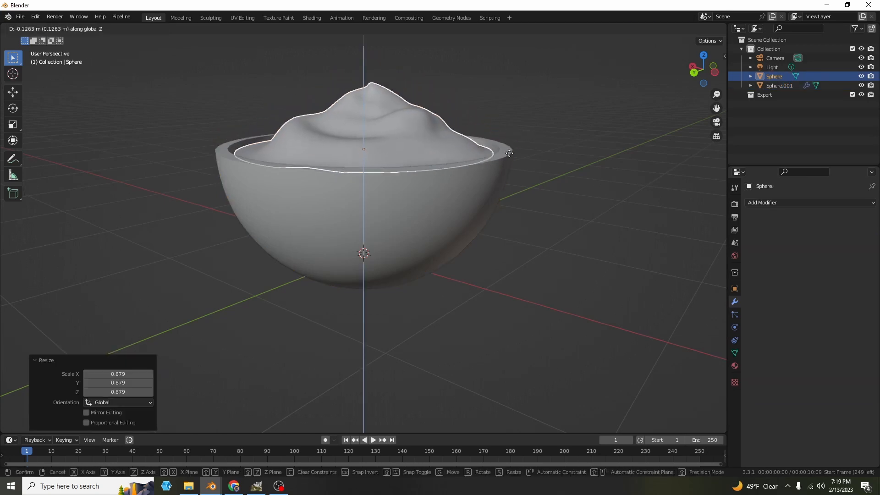
left_click(511, 166)
Step: Scale the mound up by about 1.042 so its edge reaches the bowl's inner wall, and deselect it
middle_click_drag(511, 166, 510, 181)
key("s")
left_click(542, 207)
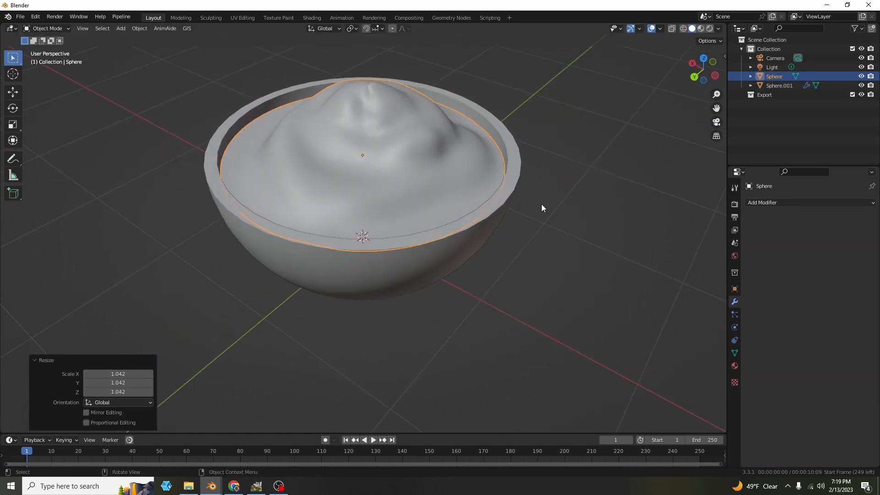
left_click(541, 208)
middle_click_drag(541, 208, 406, 215)
scroll(537, 190, "down", 4)
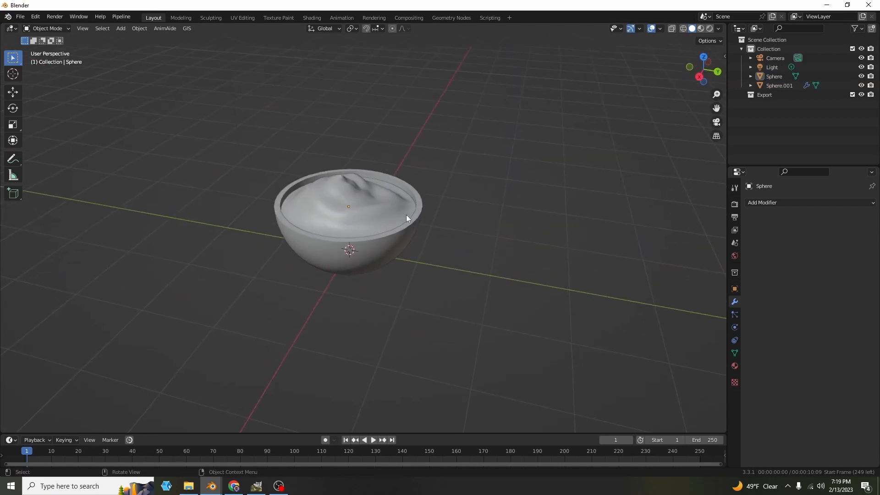
left_click(389, 232)
scroll(460, 231, "up", 5)
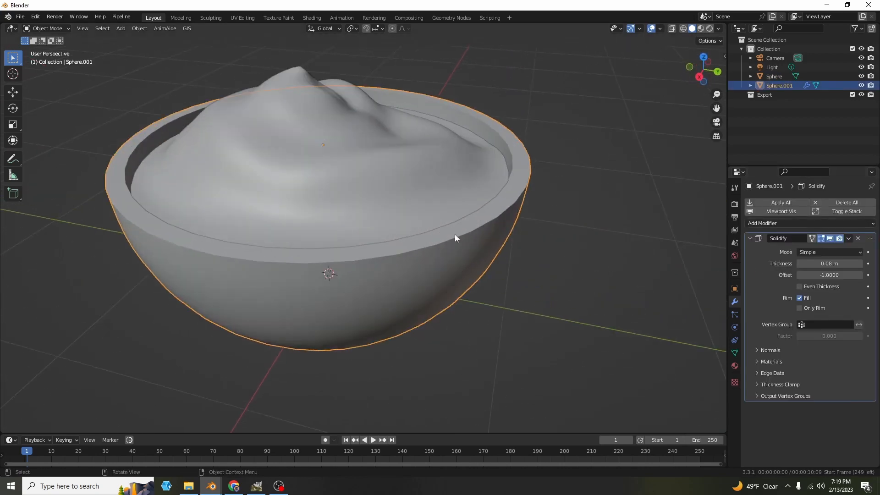
key("Tab")
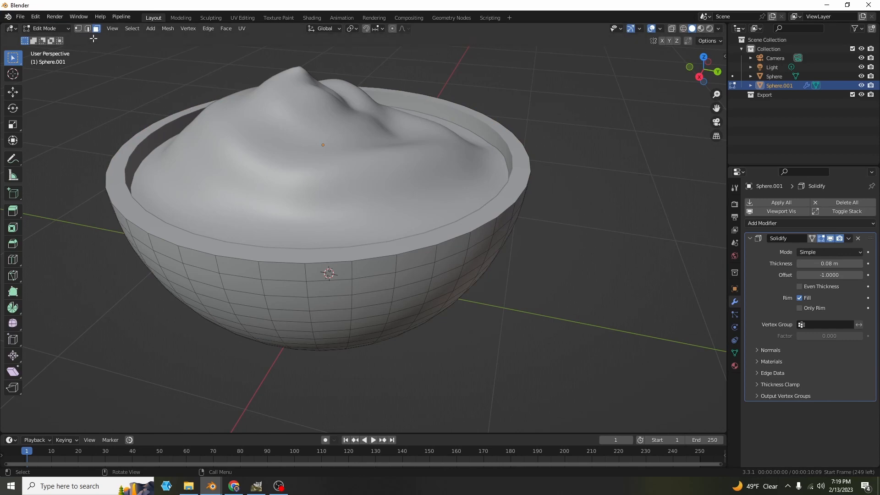
key("Tab")
middle_click_drag(484, 237, 535, 220)
scroll(535, 220, "down", 4)
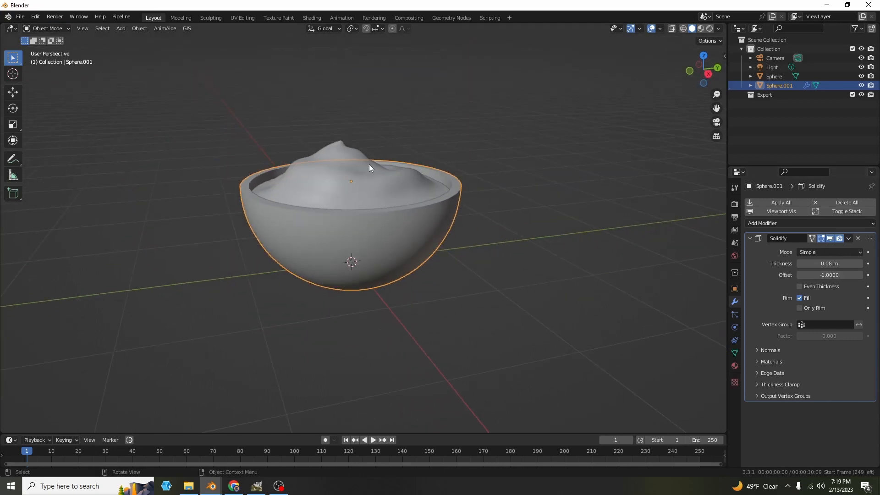
Step: Give the mound a new material in Material Preview shading and set its Subsurface to 0.575
left_click(369, 164)
left_click(735, 366)
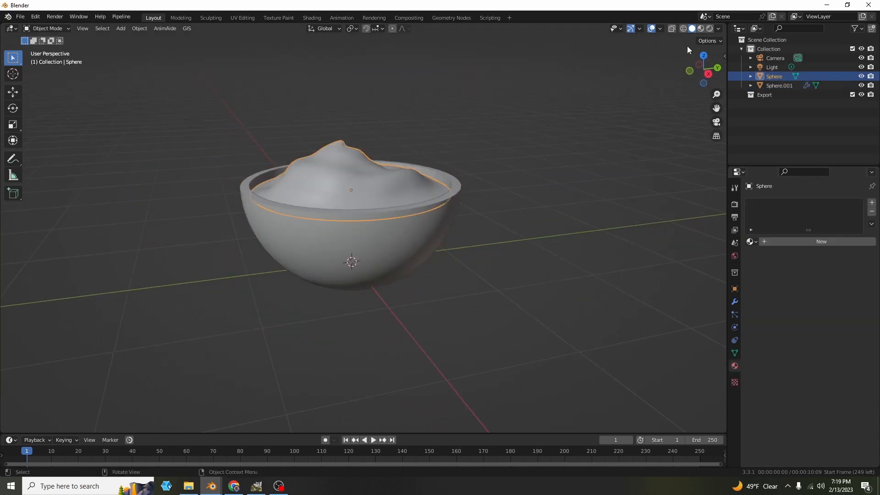
left_click(702, 28)
left_click(808, 242)
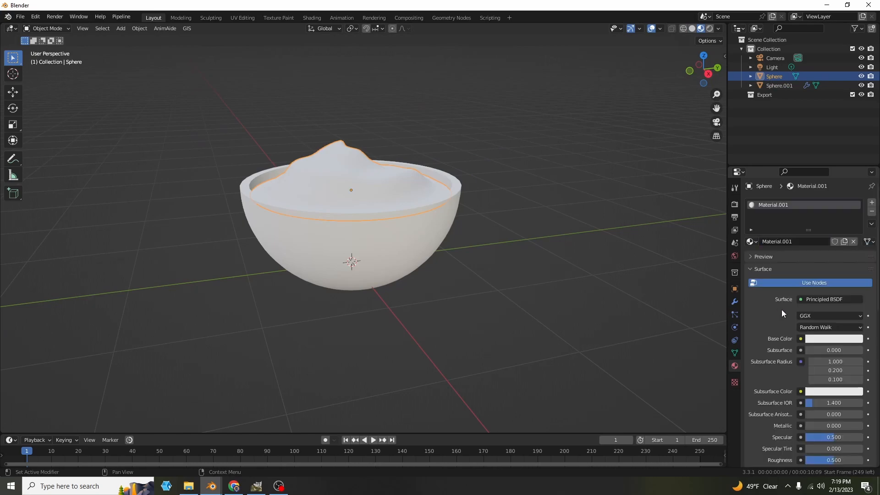
left_click(825, 393)
left_click_drag(825, 353, 858, 353)
Step: Set the mound material's Roughness to 0.016 and its Subsurface Color to a saturated orange
middle_click_drag(334, 216, 470, 254)
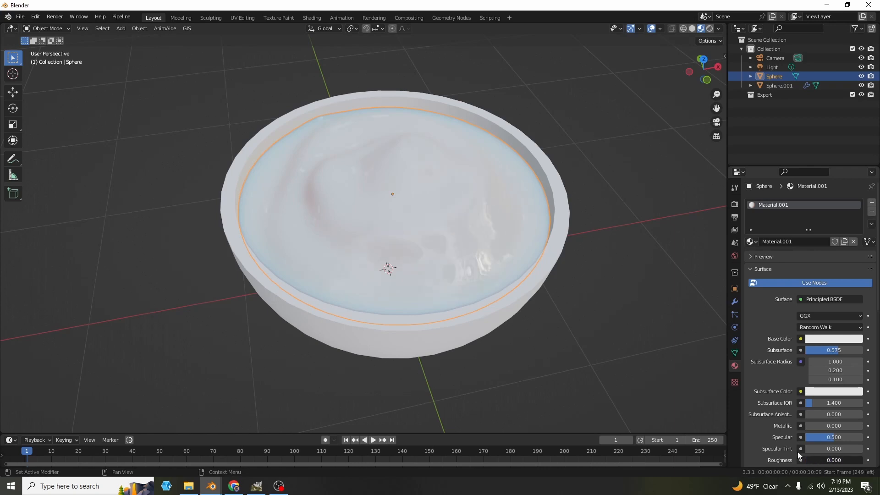
middle_click_drag(527, 270, 440, 257)
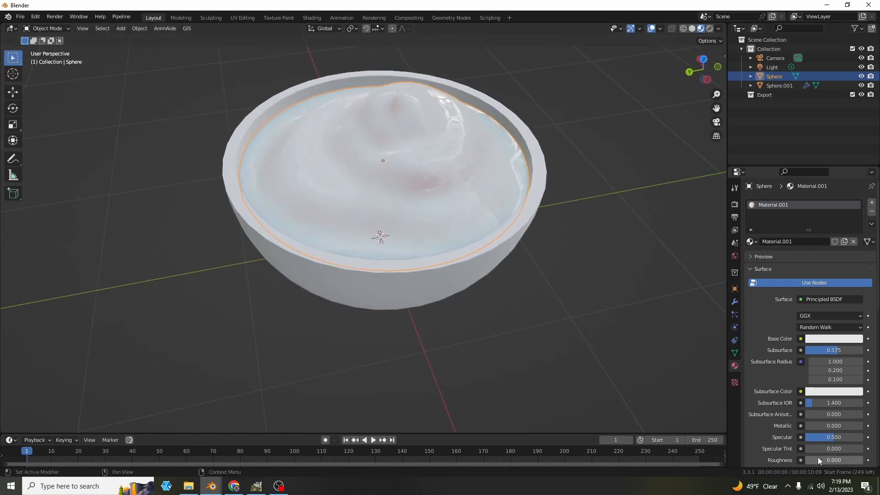
left_click_drag(810, 460, 806, 460)
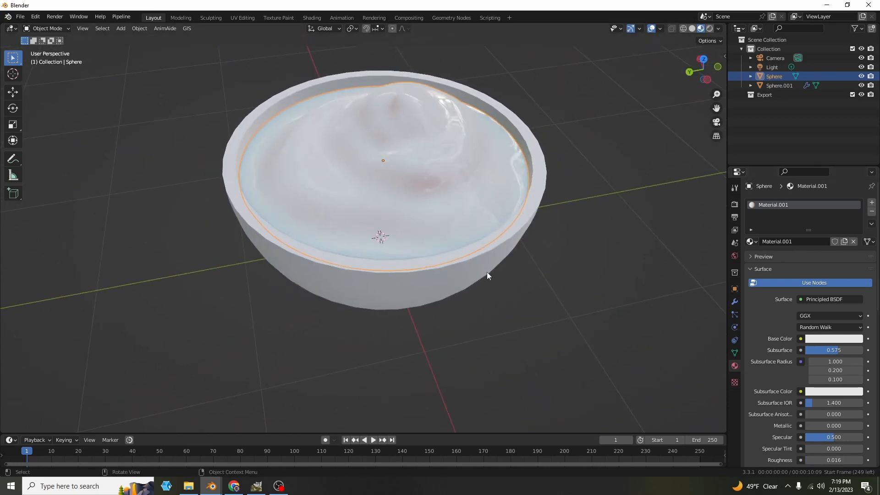
middle_click_drag(487, 275, 520, 252)
left_click(829, 393)
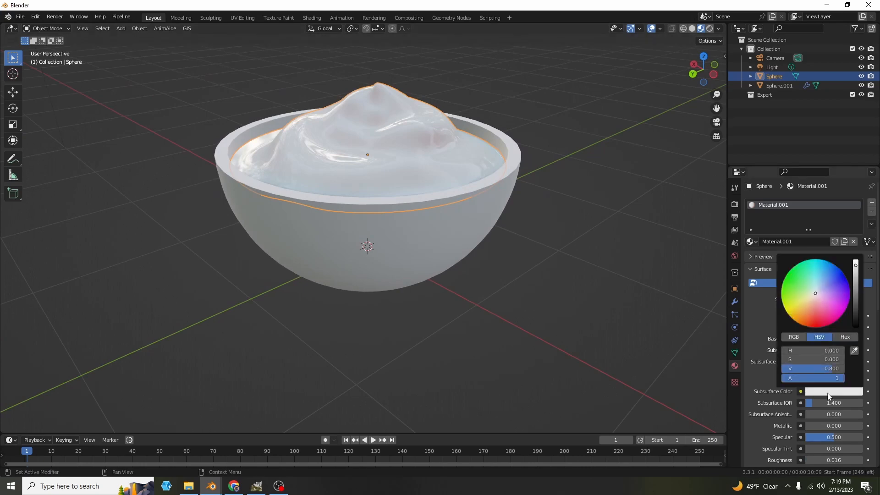
mouse_move(804, 288)
left_mouse_down()
mouse_move(806, 315)
mouse_move(792, 318)
left_mouse_up()
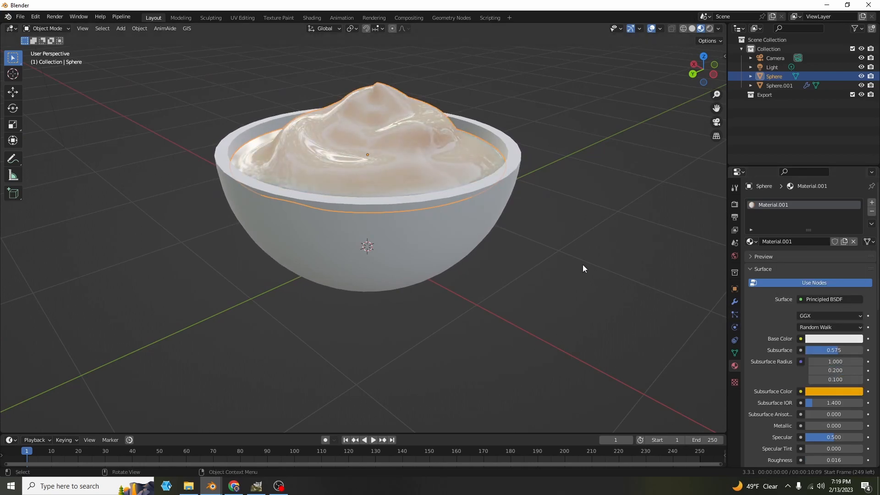
Step: Raise the mound material's Roughness to 0.331, checking the softened highlights around the bowl
middle_click_drag(526, 237, 3, 243)
left_click(605, 280)
left_click(376, 243)
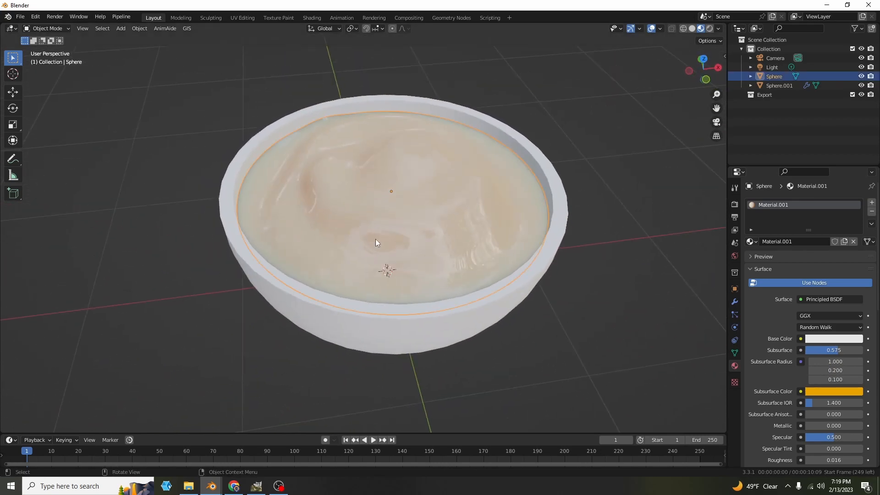
key("Return")
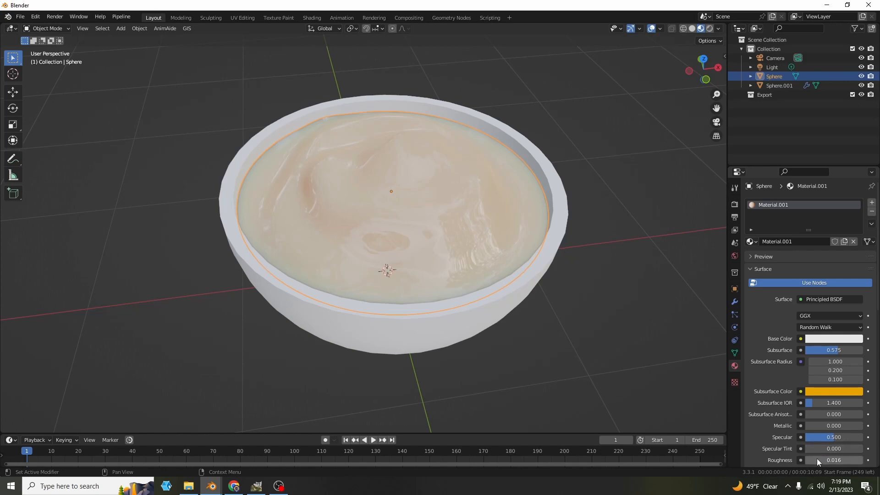
left_click_drag(811, 459, 819, 459)
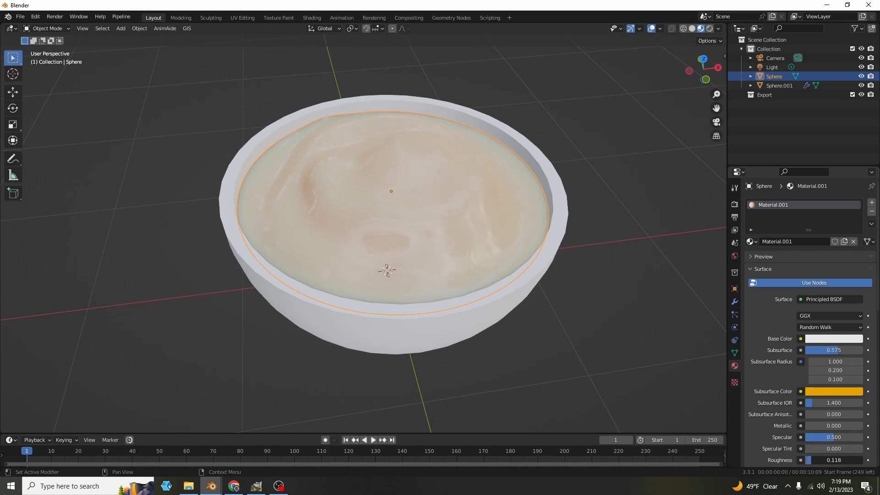
middle_click_drag(458, 257, 595, 284)
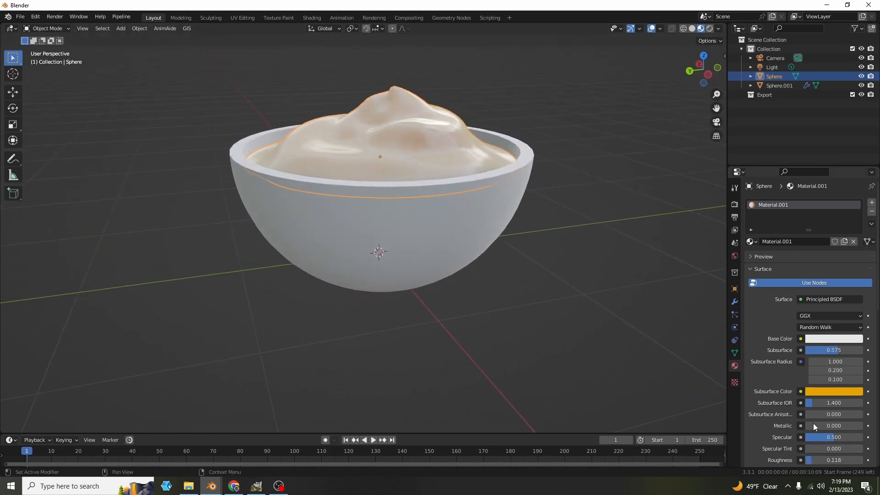
left_click_drag(811, 460, 822, 460)
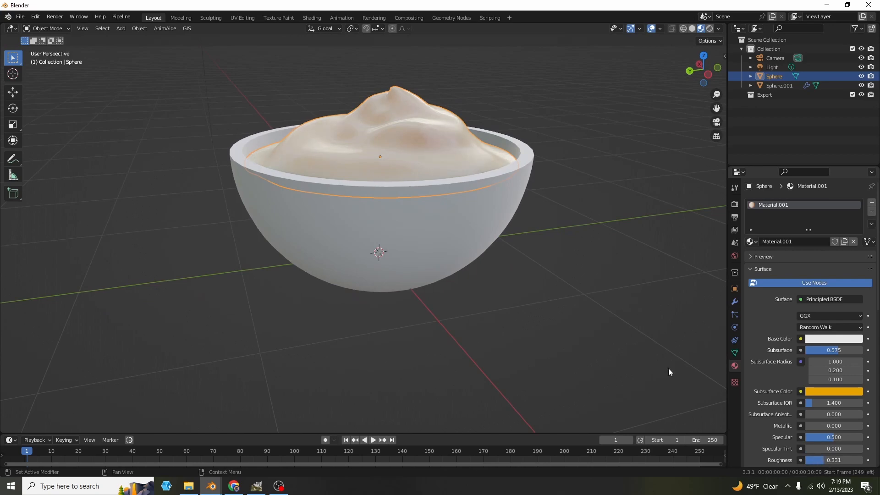
middle_click_drag(668, 372, 540, 282)
middle_click_drag(493, 213, 501, 209)
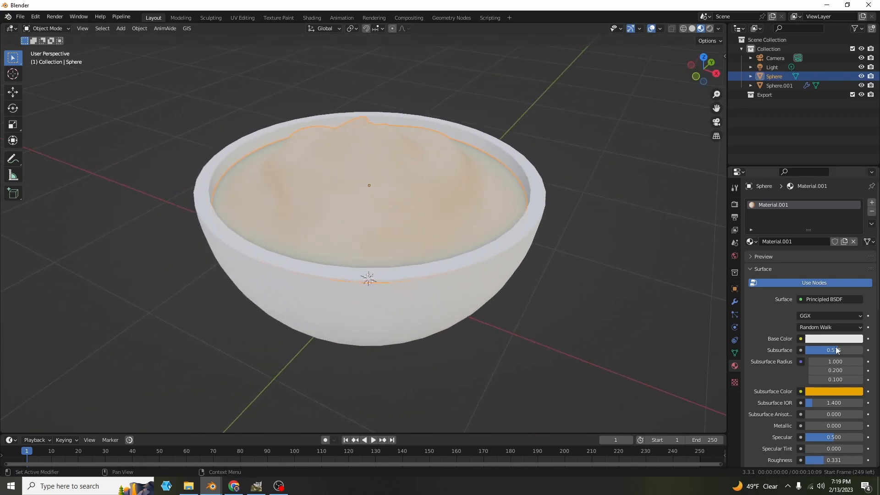
Step: Set the mound material's Subsurface Color to a golden yellow-orange and its Subsurface to 0.772
left_click(813, 392)
left_click(785, 311)
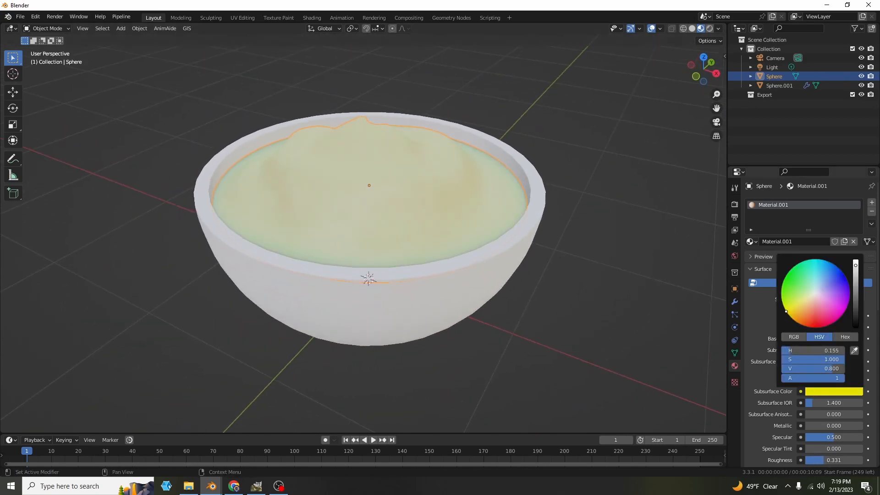
mouse_move(785, 311)
left_mouse_down()
mouse_move(781, 288)
mouse_move(791, 268)
mouse_move(844, 275)
mouse_move(823, 327)
mouse_move(792, 318)
left_mouse_up()
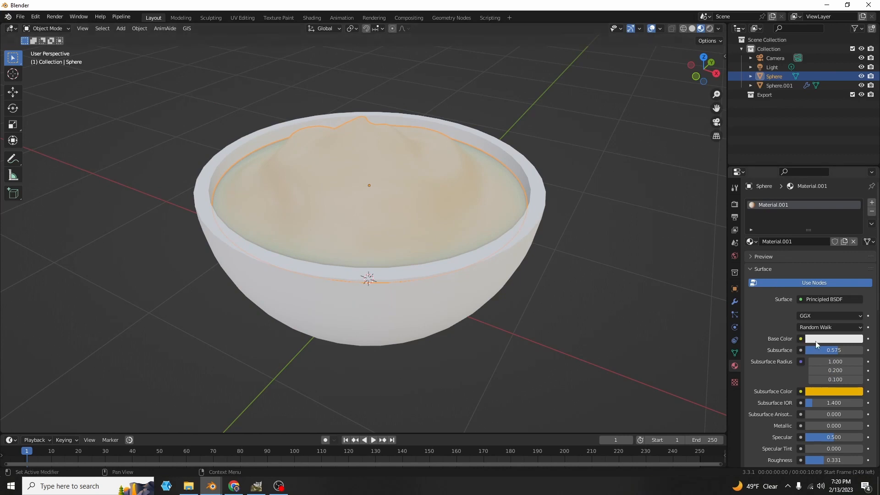
left_click(817, 339)
left_click_drag(807, 268, 782, 248)
left_click_drag(824, 308, 781, 307)
mouse_move(856, 352)
left_mouse_down()
mouse_move(878, 351)
mouse_move(830, 350)
mouse_move(859, 350)
left_mouse_up()
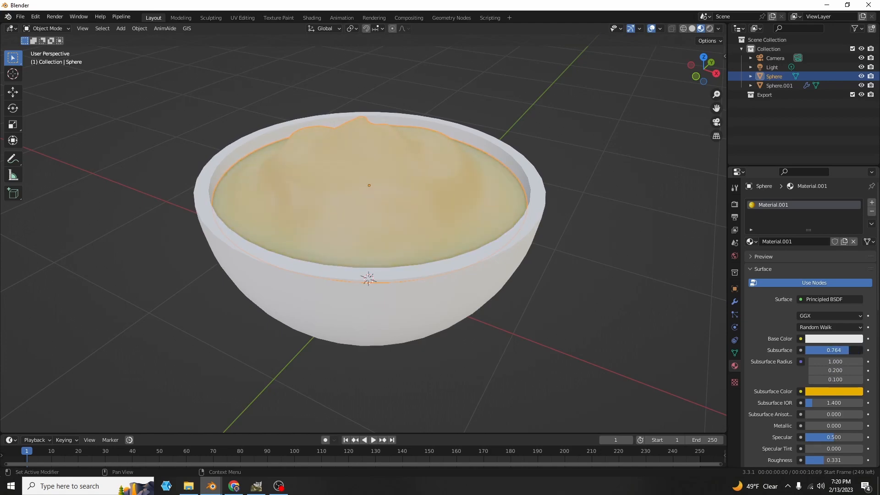
Step: Lower the mound material's Roughness to 0.134 for a glossier surface
scroll(570, 275, "down", 5)
middle_click_drag(569, 275, 542, 275)
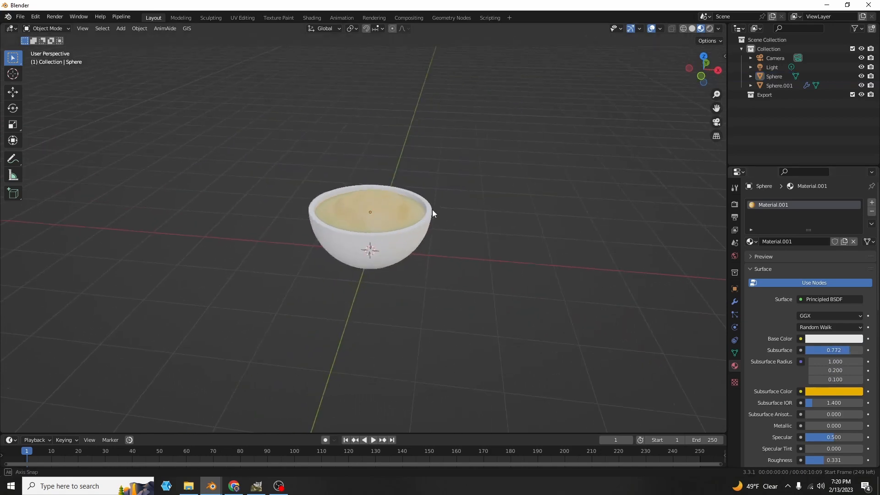
scroll(542, 276, "up", 5)
left_click_drag(834, 460, 815, 459)
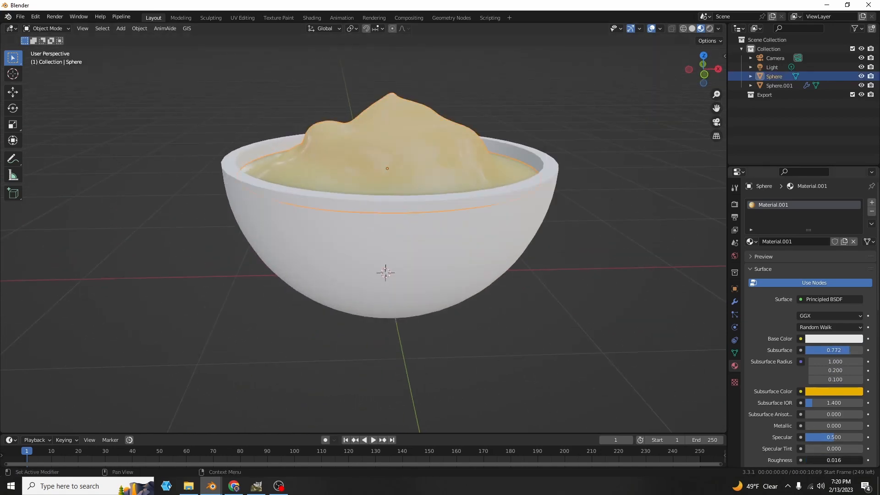
middle_click_drag(506, 302, 569, 280)
left_click(568, 280)
scroll(550, 266, "down", 3)
Step: Select the mound and add a Musgrave Texture node to its material in the Shading workspace, placed before the Principled BSDF
left_click(424, 228)
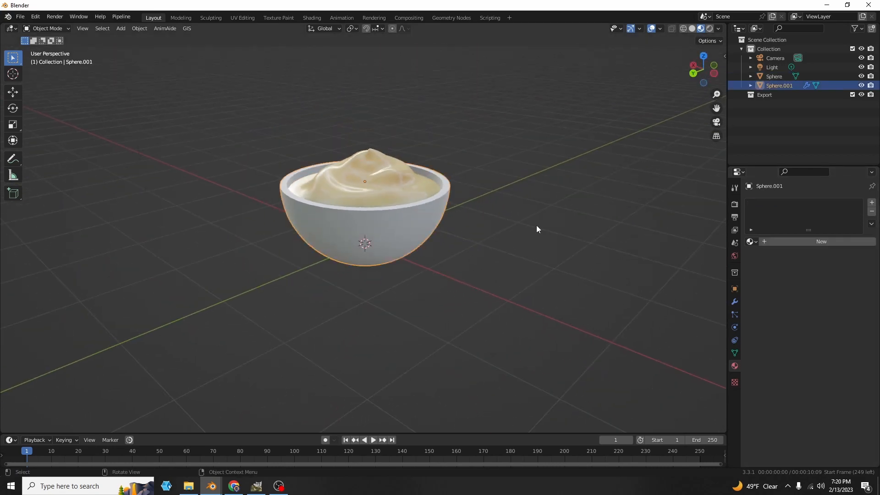
scroll(536, 227, "up", 2)
left_click(400, 179)
left_click(306, 19)
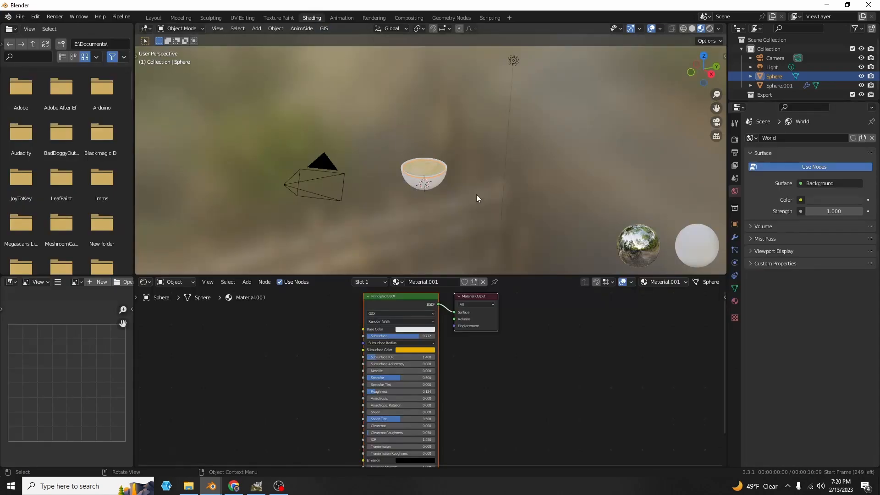
scroll(458, 197, "up", 8)
middle_click_drag(484, 190, 557, 133, "shift")
key("shift+a")
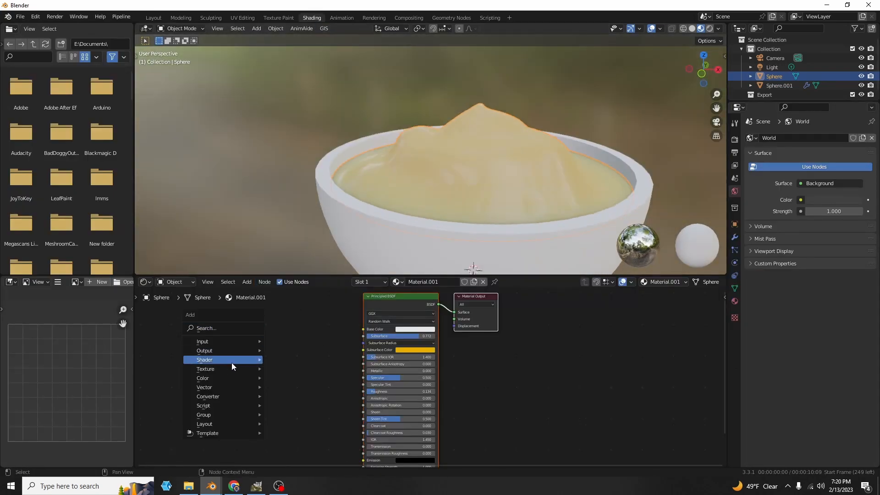
mouse_move(227, 369)
left_click(299, 312)
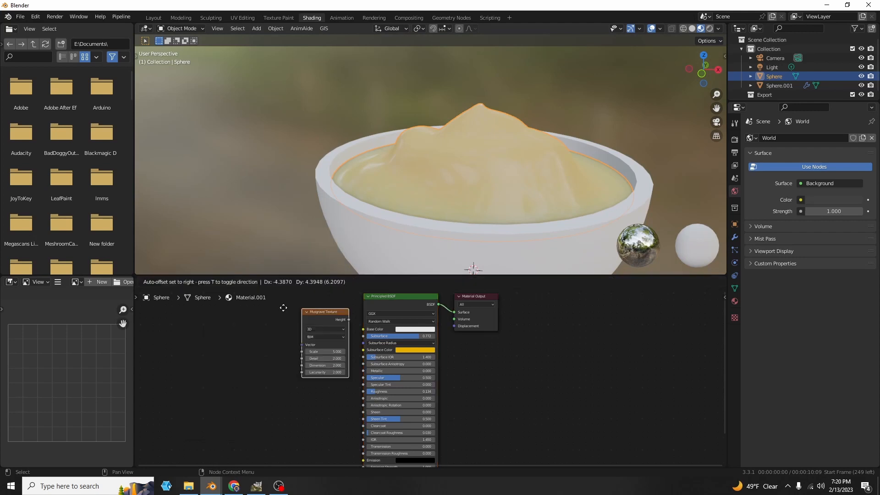
left_click(181, 337)
Step: Add a Bump node and connect its Normal output to the Principled BSDF's Normal input
key("shift+a")
mouse_move(262, 341)
mouse_move(237, 361)
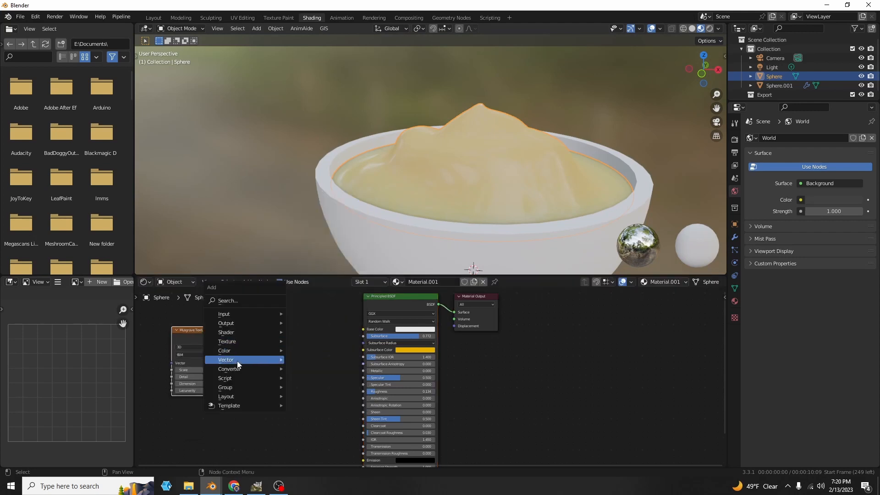
left_click(311, 361)
left_click(279, 422)
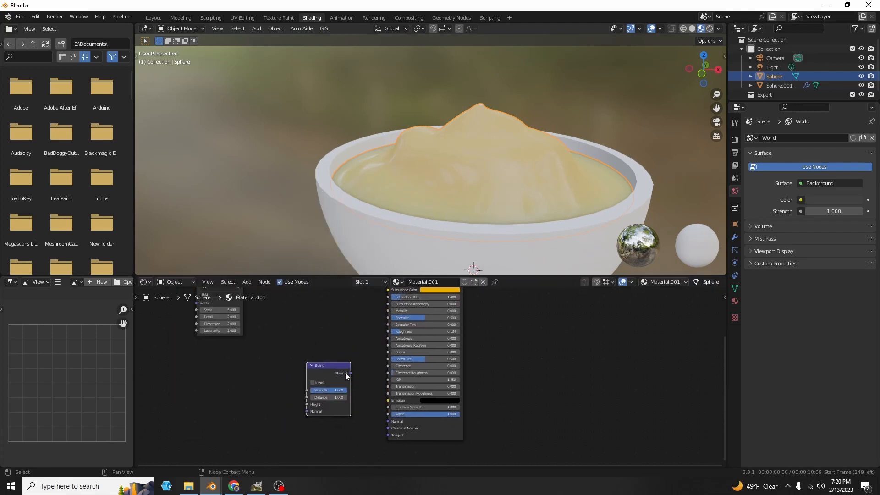
left_click_drag(352, 372, 393, 422)
scroll(269, 329, "down", 2)
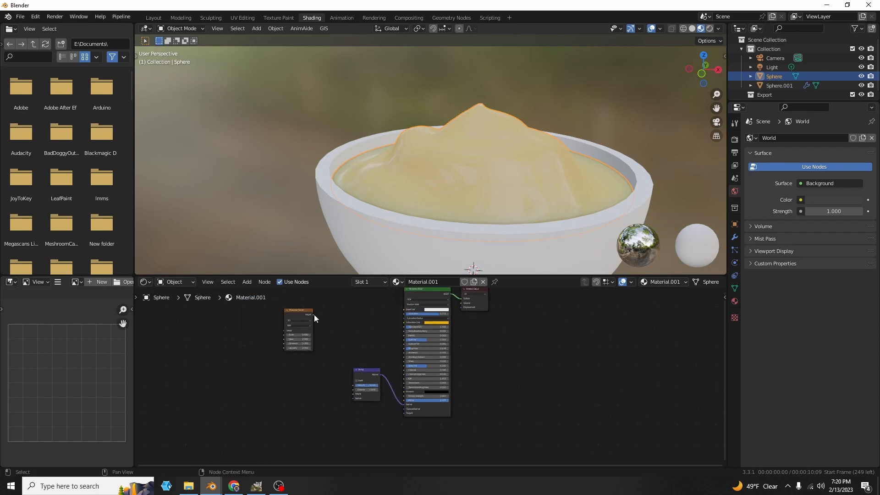
Step: Connect the Musgrave Texture's Height output to the Bump node's Height input and place the texture node below and before it
left_click_drag(315, 315, 353, 393)
left_click_drag(305, 339, 334, 433)
scroll(443, 207, "up", 4)
scroll(472, 215, "down", 5)
mouse_move(471, 216)
middle_mouse_down()
mouse_move(492, 246)
mouse_move(486, 225)
middle_mouse_up()
scroll(331, 361, "up", 5)
Step: Set the Bump node's Distance to 0.1
middle_click_drag(330, 361, 436, 319)
scroll(422, 296, "up", 3)
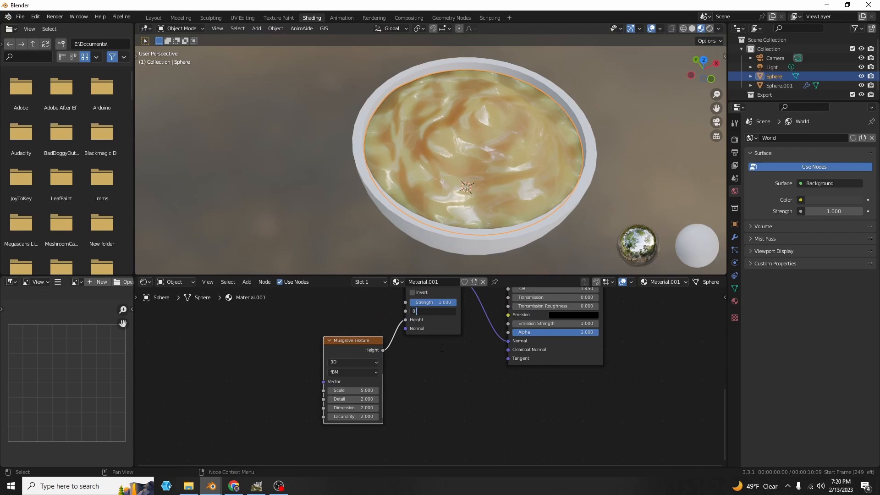
key("Return")
middle_click_drag(479, 204, 537, 201)
scroll(531, 155, "up", 3)
Step: Set the Musgrave Texture's Detail to 15 and its Dimension to 1.7
mouse_move(352, 399)
left_mouse_down()
mouse_move(394, 399)
mouse_move(366, 399)
left_mouse_up()
scroll(417, 161, "down", 3)
middle_click_drag(417, 160, 468, 170)
mouse_move(355, 407)
left_mouse_down()
mouse_move(320, 407)
mouse_move(364, 407)
left_mouse_up()
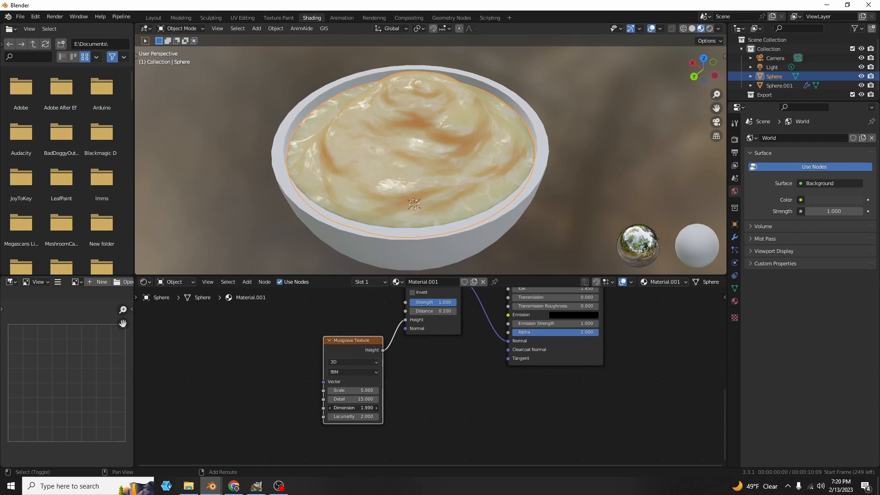
Step: Disconnect the Bump node from the Principled BSDF's Normal input to compare the surface, and reconnect it
middle_click_drag(425, 336, 410, 365)
middle_click_drag(488, 325, 450, 401)
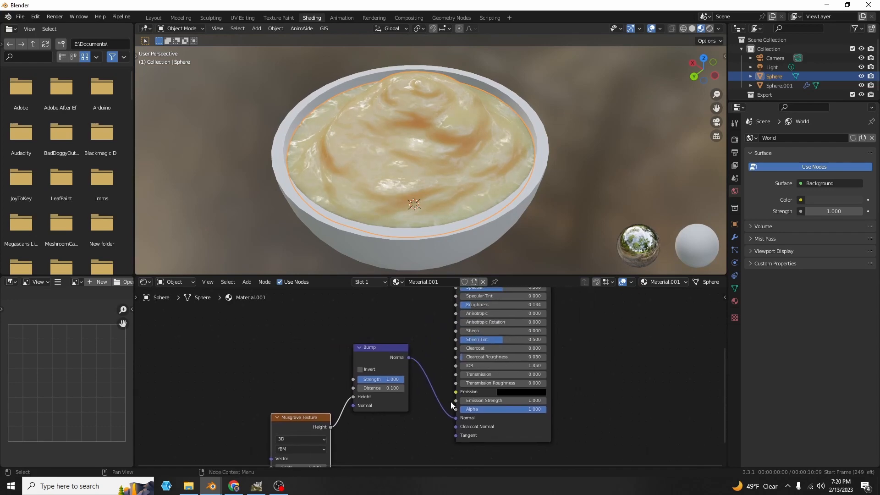
left_click_drag(453, 417, 428, 408)
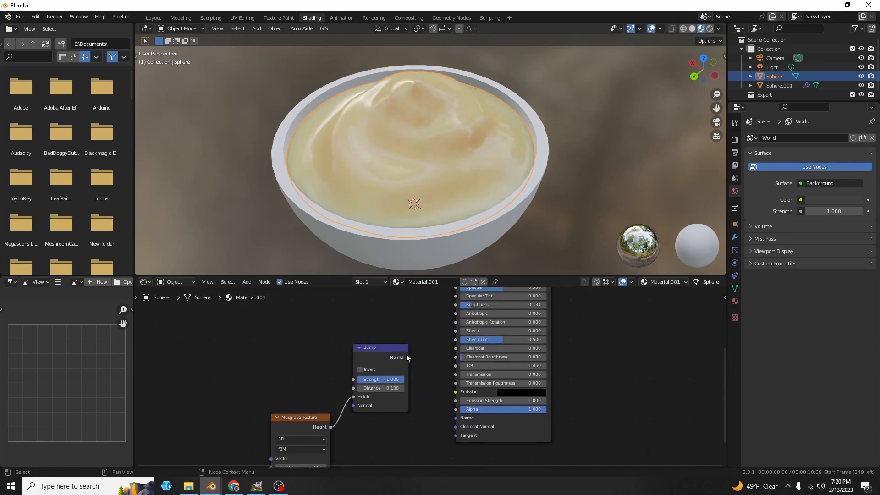
left_click_drag(406, 357, 457, 418)
Step: Reduce the Bump node's Distance to 0.01 and settle on 0.02
middle_click_drag(427, 208, 487, 169)
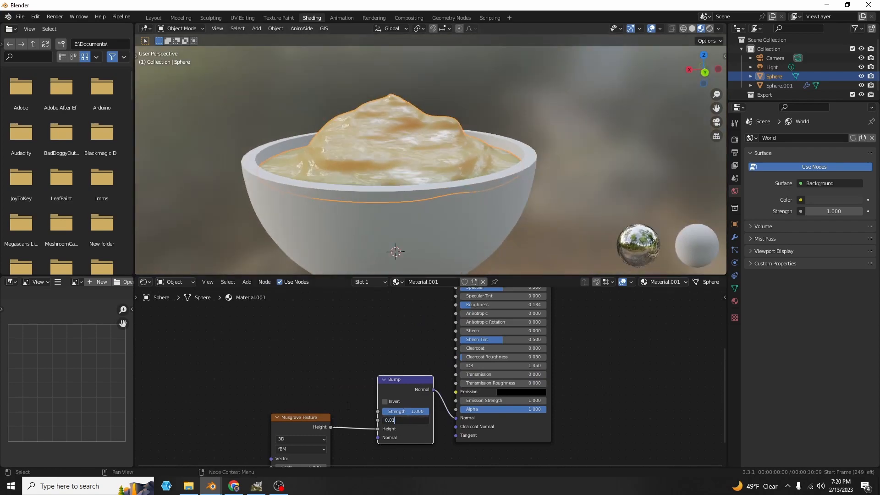
key("Return")
left_click(418, 421)
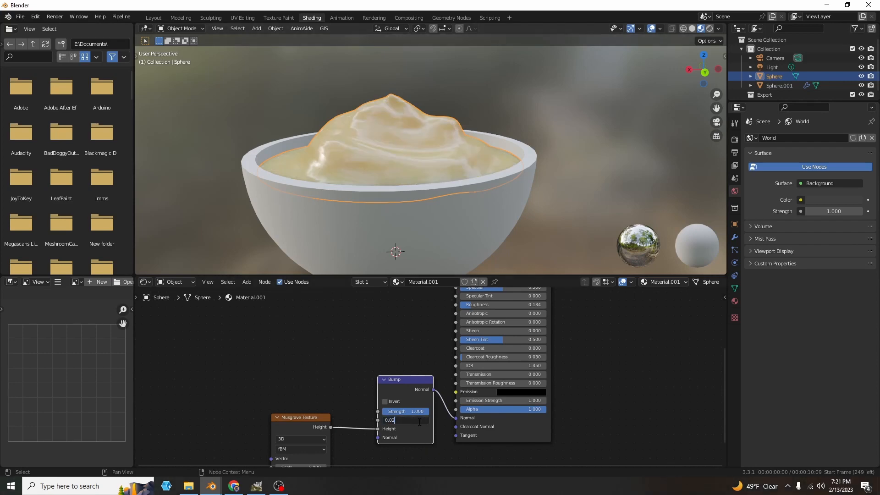
type("0.02")
key("Return")
Step: Fine-tune the Musgrave Texture's Dimension while viewing the mound's surface up close
middle_click_drag(341, 259, 362, 239)
scroll(362, 239, "up", 3)
middle_click_drag(367, 427, 394, 368)
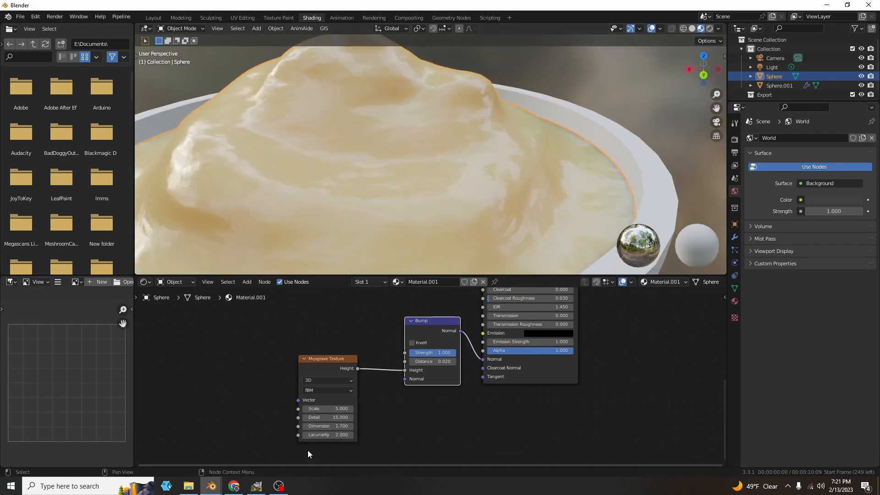
mouse_move(328, 425)
left_mouse_down()
mouse_move(300, 426)
mouse_move(345, 425)
left_mouse_up()
left_click(331, 428)
scroll(287, 198, "down", 3)
Step: Select the bowl and give it a new material
left_click(562, 207)
scroll(561, 206, "down", 3)
middle_click_drag(510, 209, 626, 202)
scroll(625, 202, "up", 2)
left_click(504, 223)
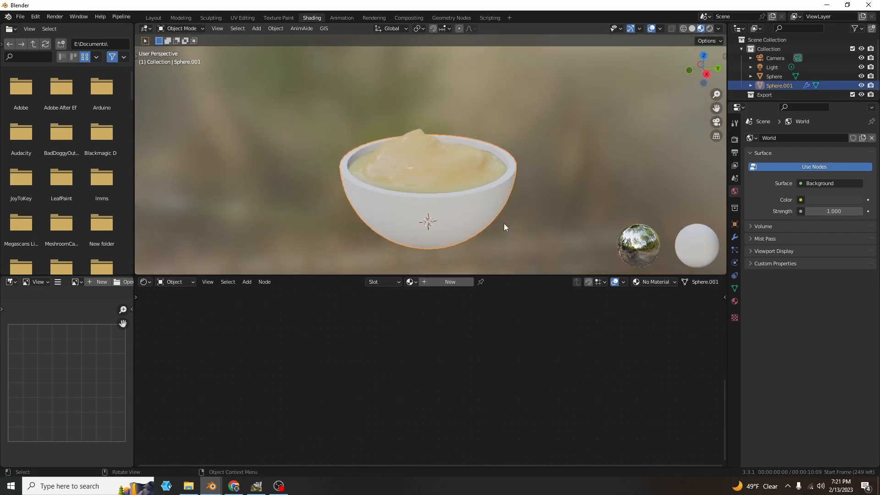
scroll(504, 224, "up", 2)
key("Home")
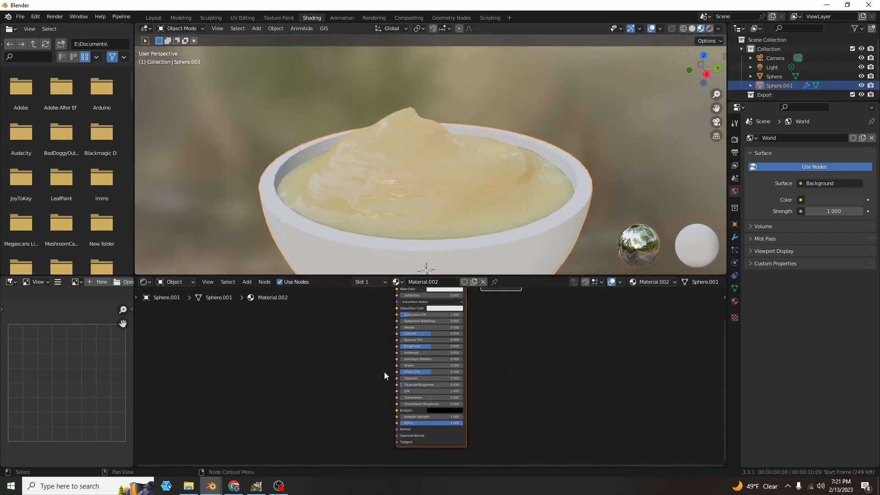
Step: Load all four wood_table_worn_1k texture maps into the bowl's material with Principled Texture Setup
key("ctrl+shift+t")
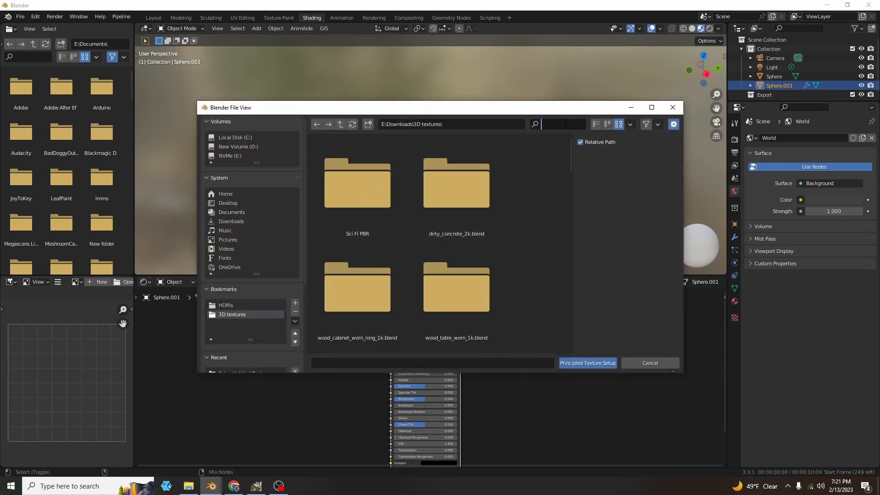
type("woo")
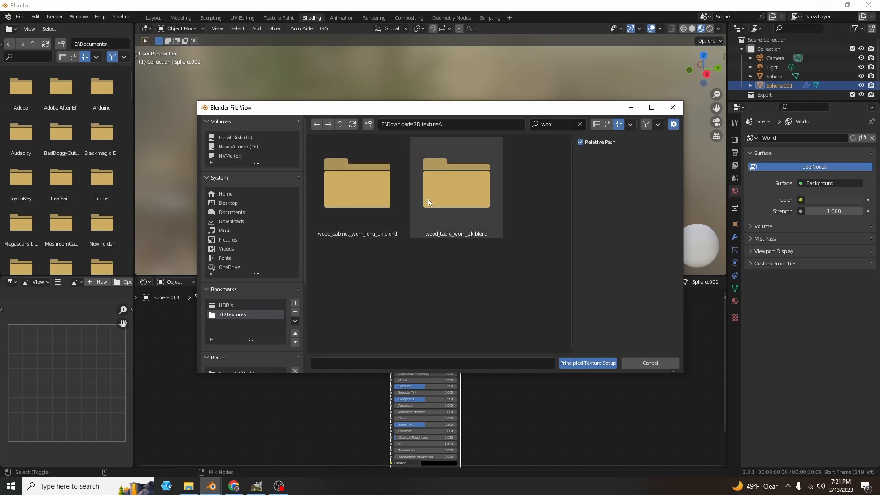
double_click(428, 198)
double_click(362, 199)
key("a")
key("Return")
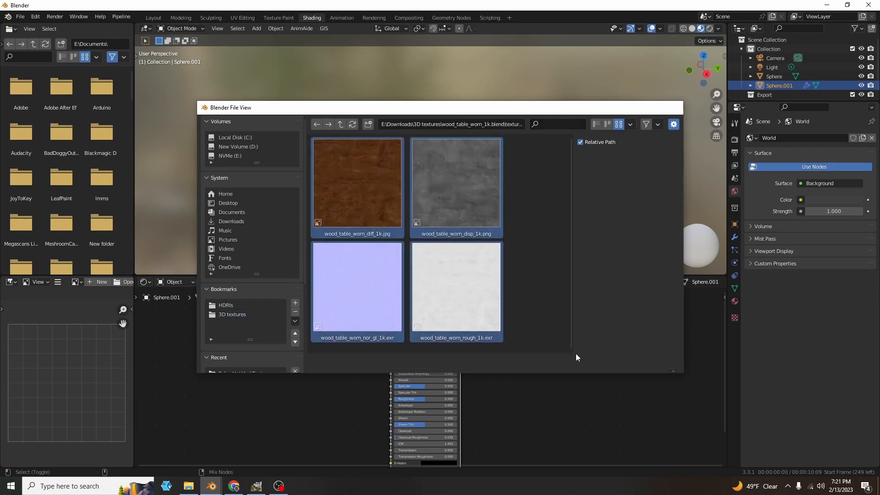
key("Tab")
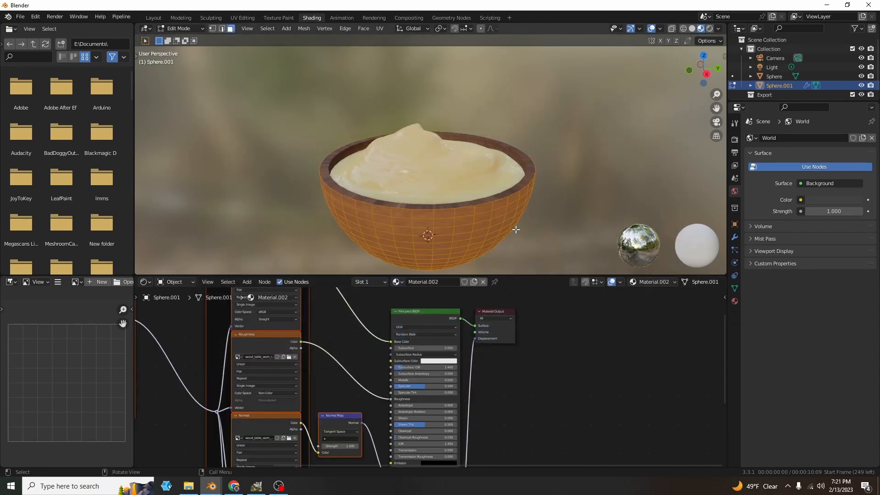
right_click(517, 229)
key("Escape")
key("Tab")
Step: Deselect the bowl, enable Ambient Occlusion in the Eevee render settings, and set its Distance to 0 m
middle_click_drag(517, 227, 568, 216)
left_click(583, 222)
scroll(591, 216, "down", 2)
middle_click_drag(612, 198, 664, 238)
scroll(513, 183, "up", 6)
middle_click_drag(513, 182, 503, 156)
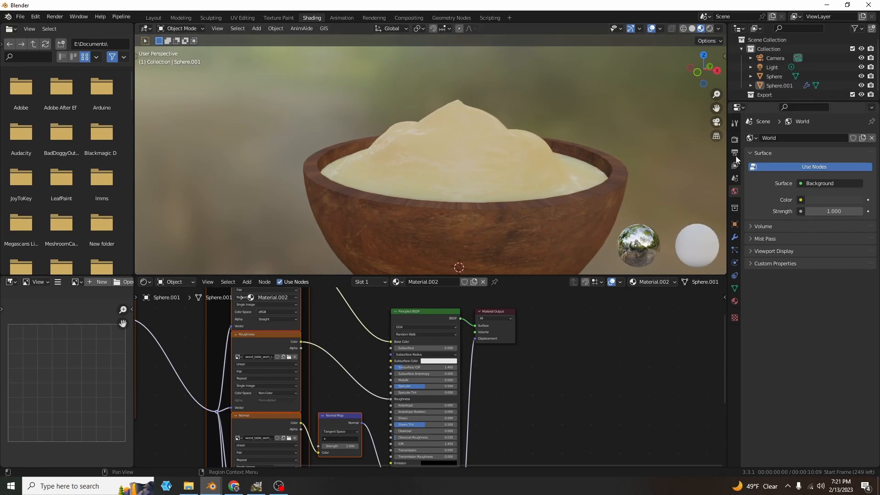
left_click(735, 142)
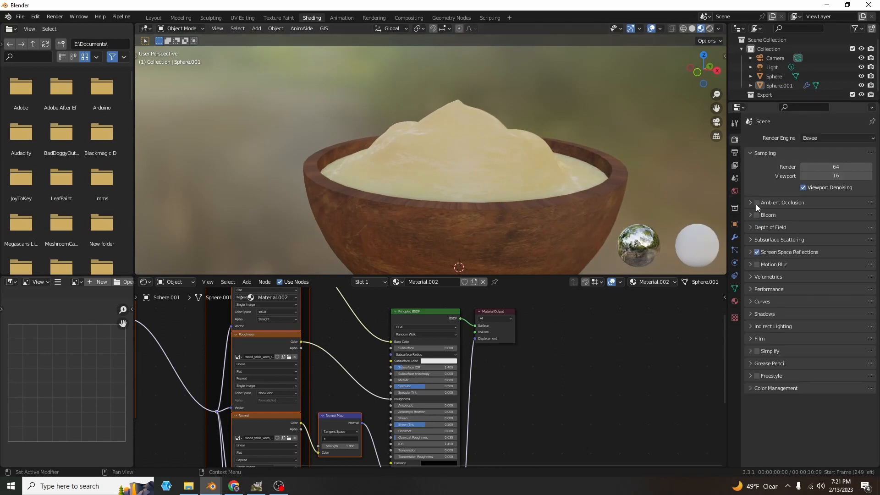
left_click(812, 202)
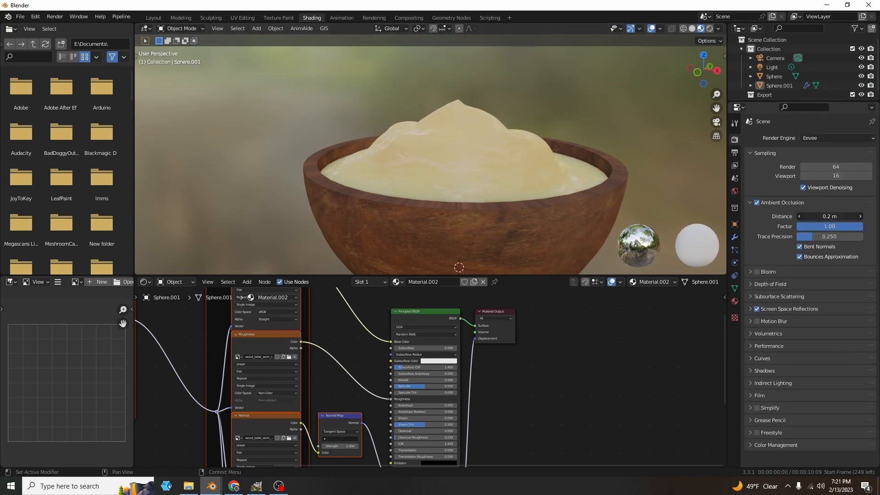
left_click_drag(828, 216, 797, 216)
scroll(530, 159, "down", 3)
middle_click_drag(529, 158, 563, 149)
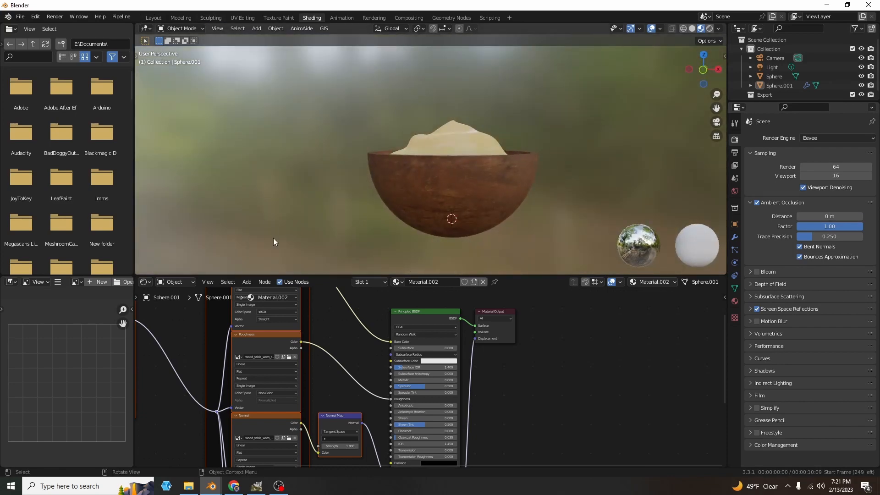